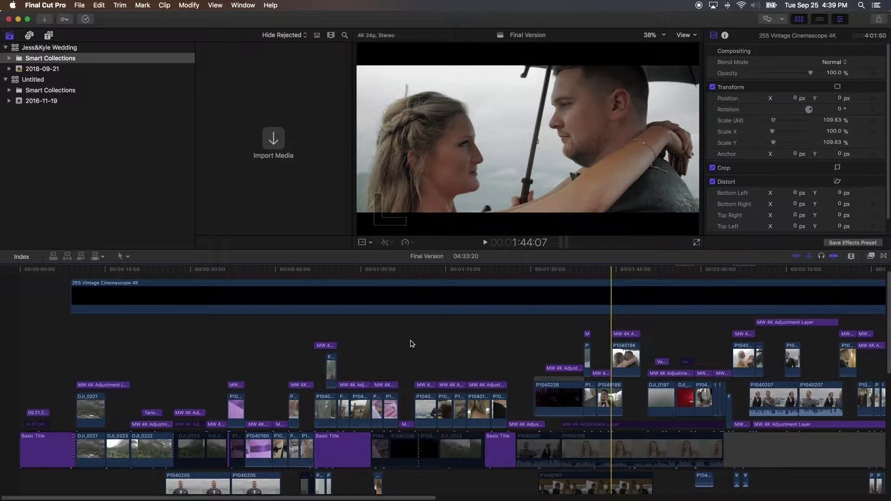
Step: Zoom the wedding timeline out and back in, then scroll back to its start
key("super+minus")
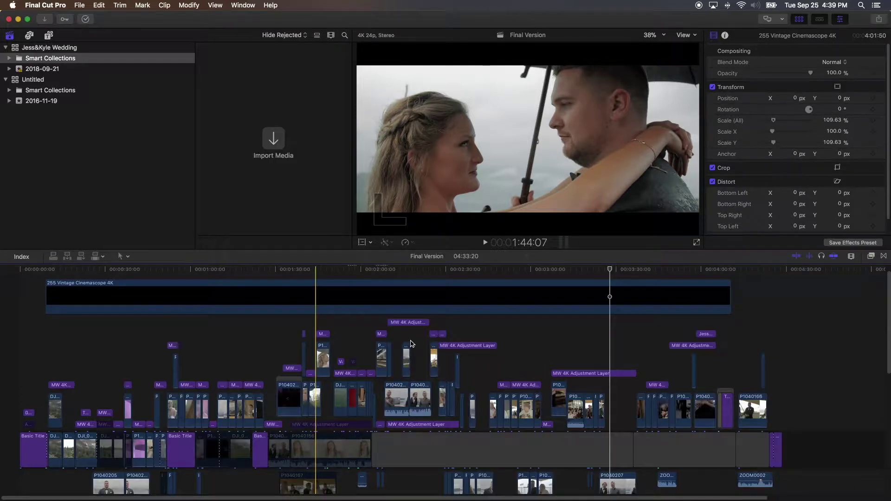
key("super+equal")
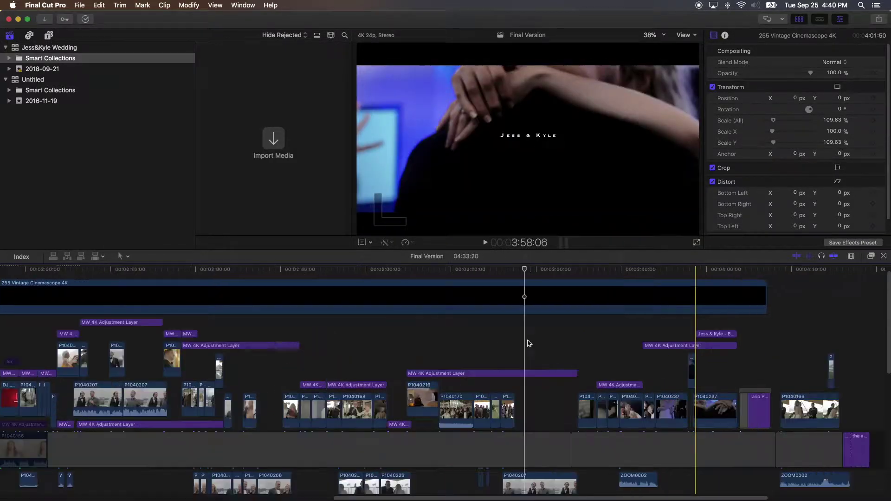
scroll(98, 396, "left", 15)
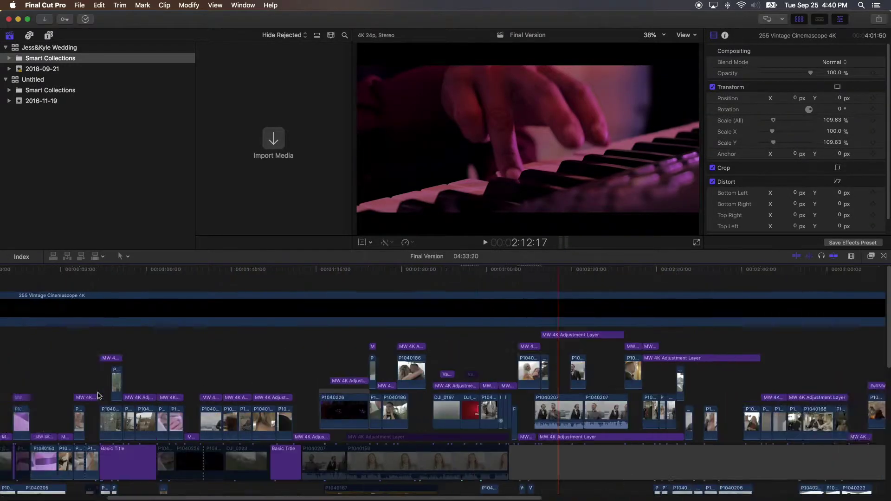
Step: Confirm ColorFinale on the MW 4K Adjustment Layer clip in the Effects browser, then hide the browser
left_click(91, 398)
key("super+5")
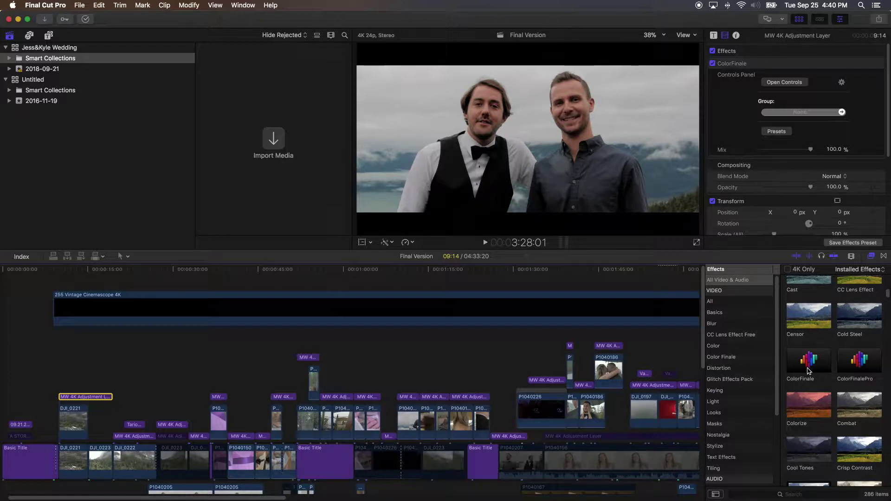
left_click(807, 371)
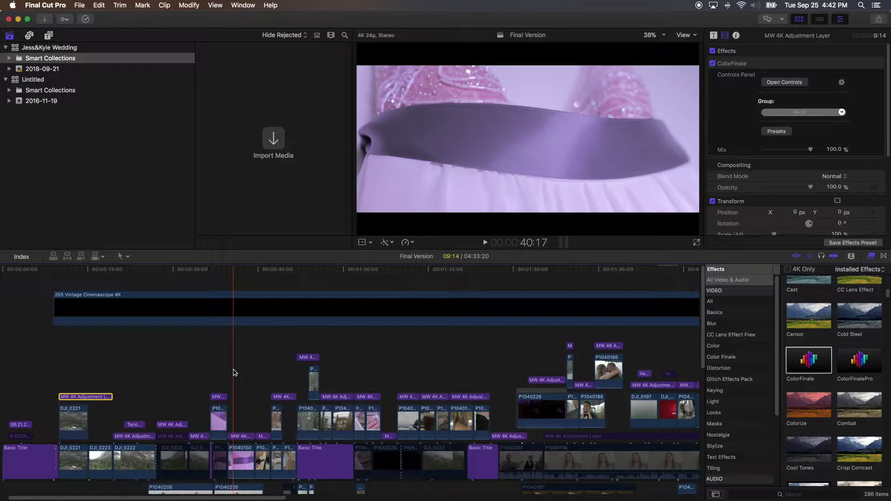
key("super+5")
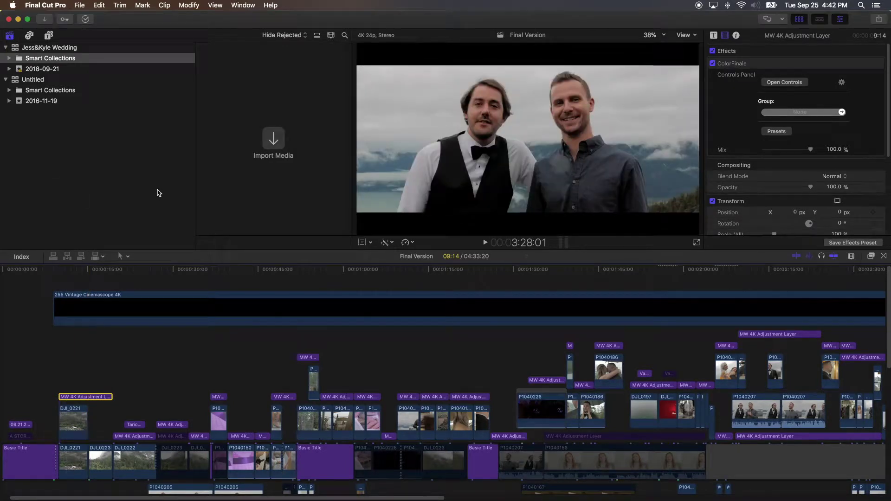
Step: In Finder, browse from Home to Movies > Motion Templates > Titles
left_click(388, 28, "super")
left_click(378, 38)
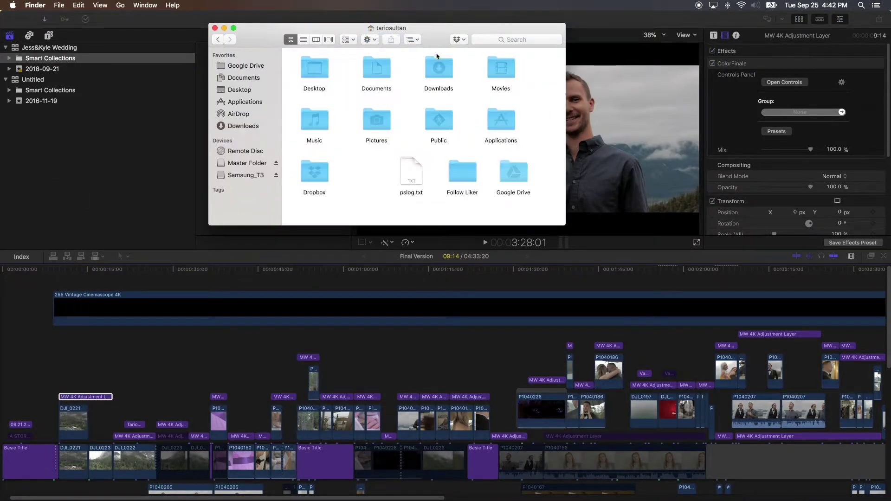
double_click(495, 75)
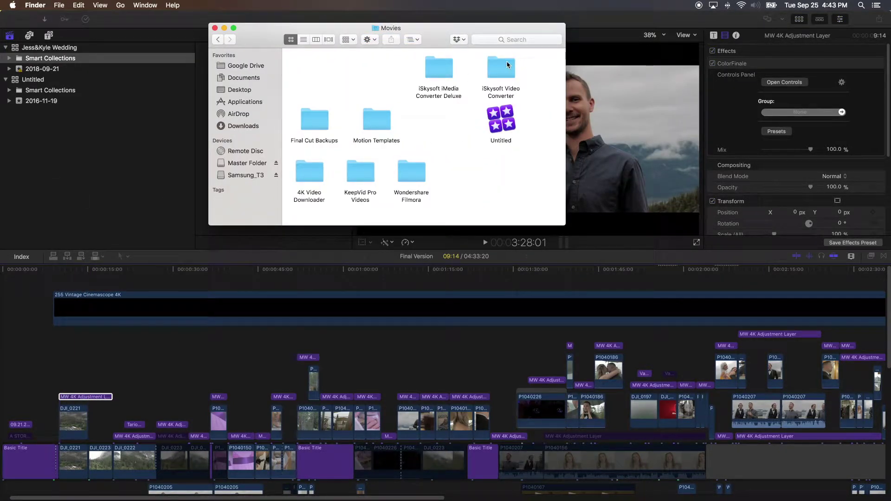
double_click(377, 122)
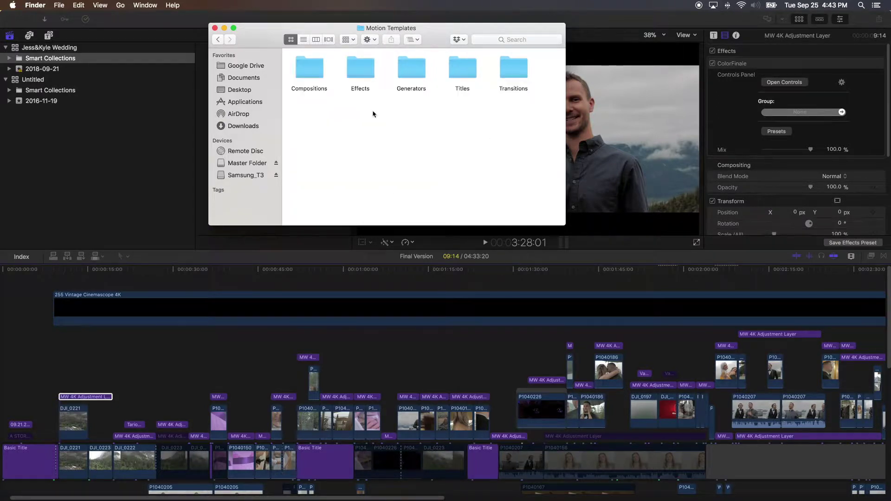
double_click(463, 73)
scroll(485, 171, "down", 3)
scroll(493, 199, "up", 5)
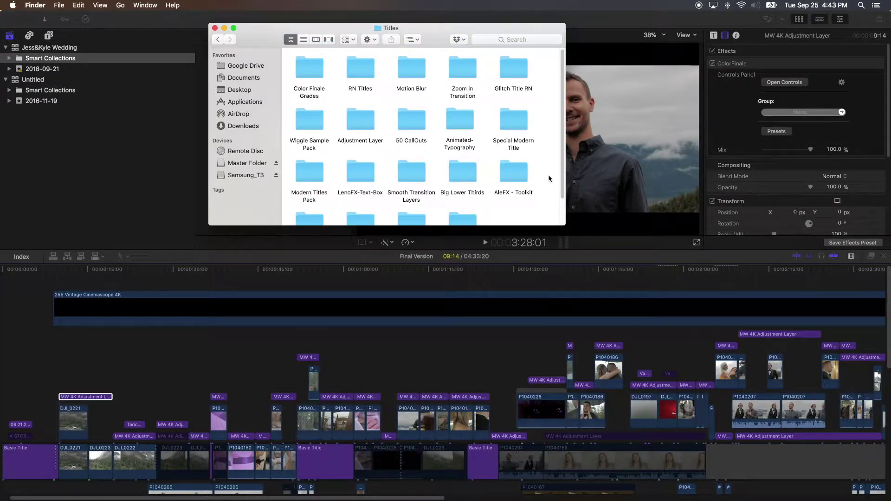
Step: Open Adjustment Layer > MW 4K Adjustment Layer, then close the Finder window
left_click(353, 125)
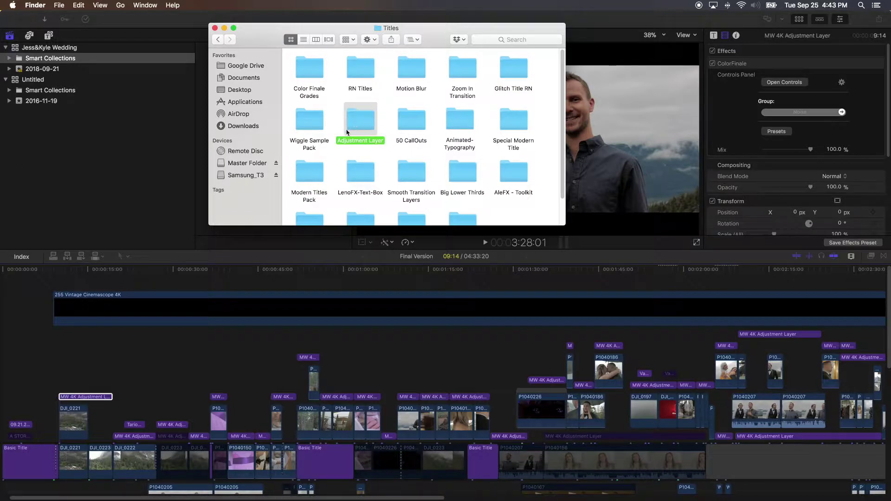
double_click(355, 129)
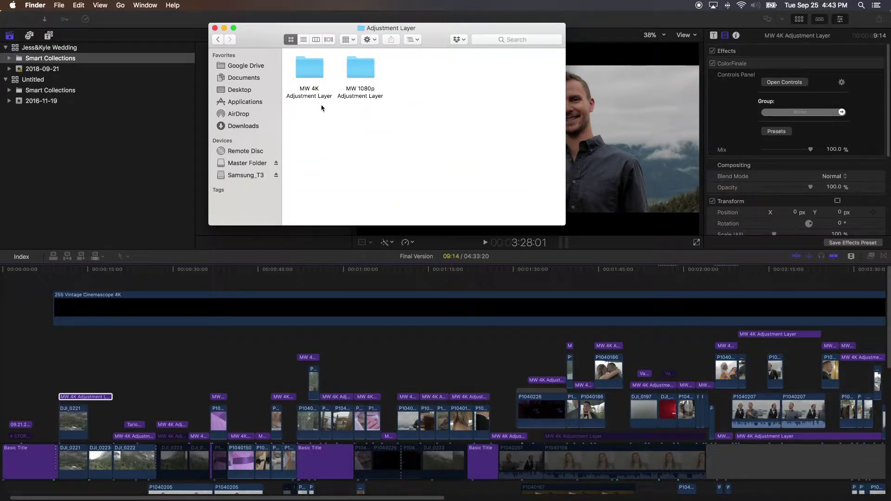
left_click(357, 146)
double_click(316, 82)
key("super+w")
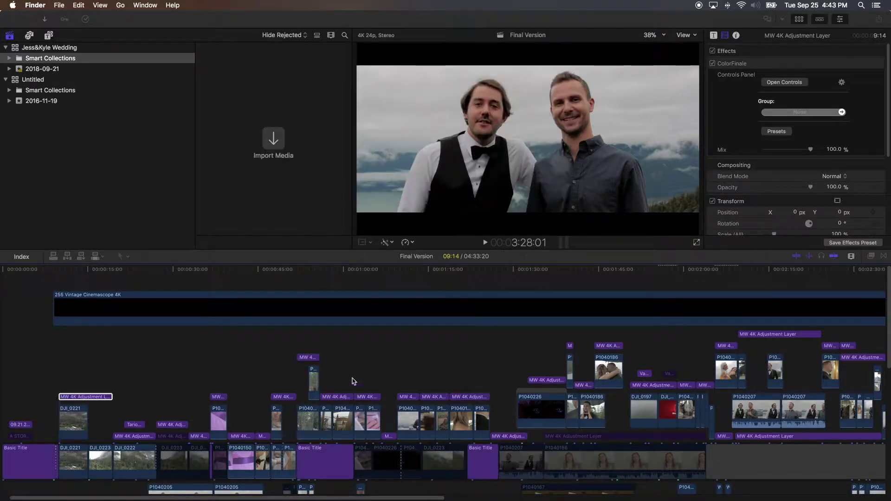
Step: List the MW 4K and MW 1080p Adjustment Layer titles, then select the adjustment layer clip and zoom in
left_click(67, 396)
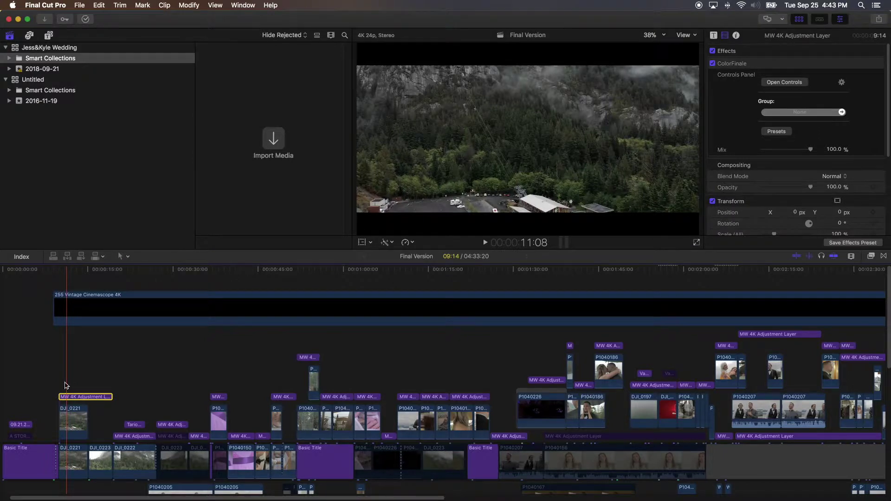
left_click(48, 34)
scroll(62, 151, "up", 3)
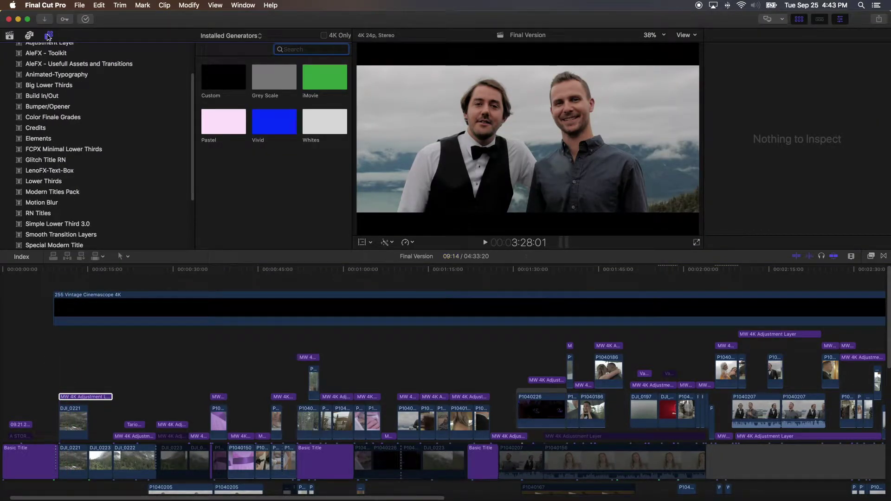
scroll(44, 96, "up", 1)
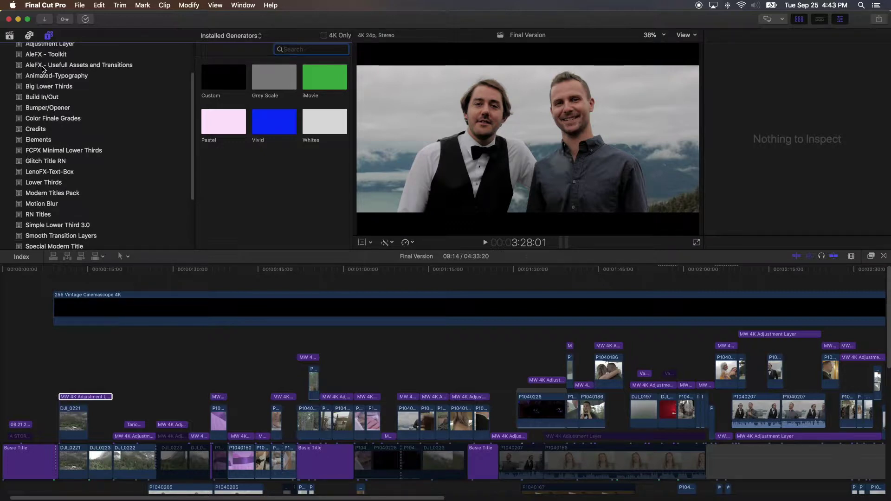
left_click(45, 49)
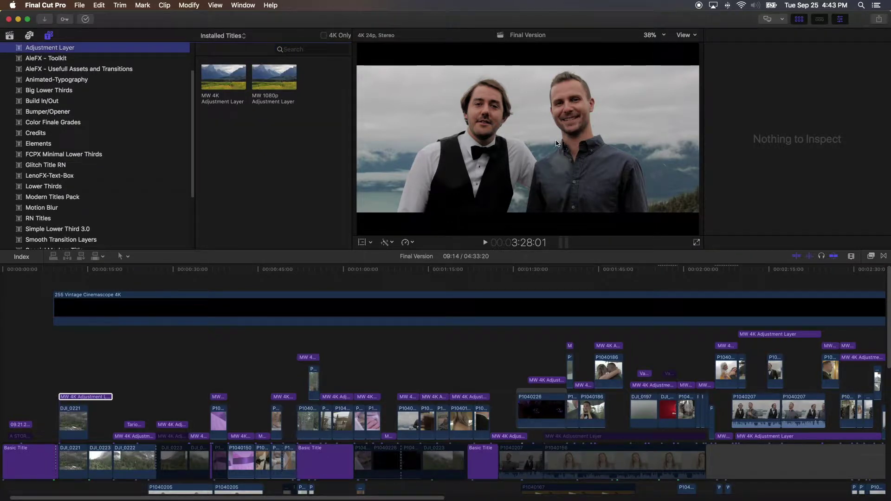
left_click(64, 397)
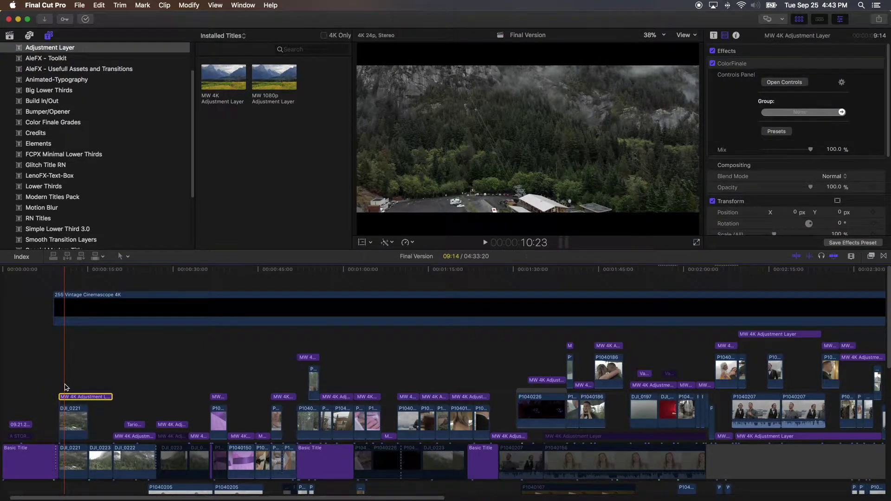
key("super+equal")
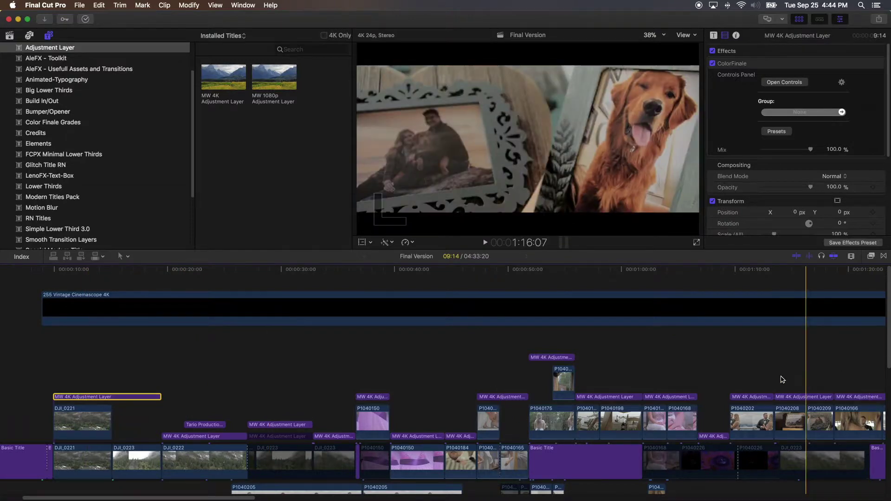
Step: Lengthen the adjustment layer over DJI_0221, undo it, and reopen the Effects browser with the layer selected
left_click(84, 423)
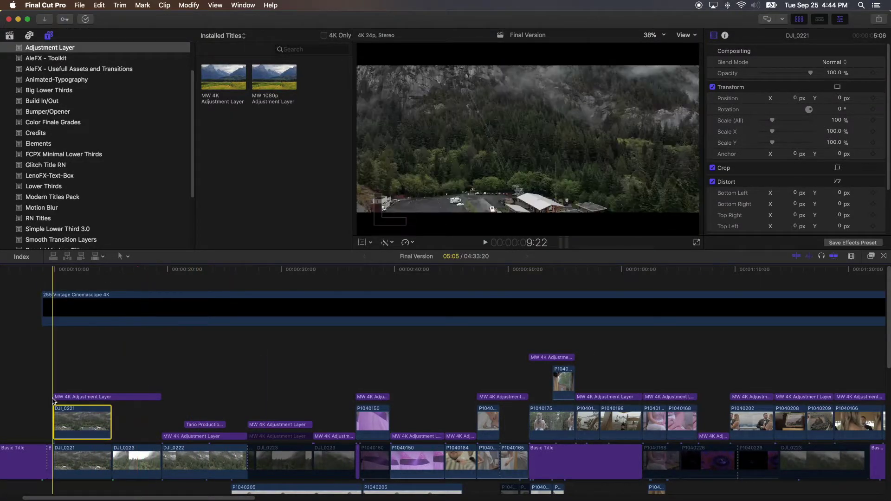
left_click(70, 398)
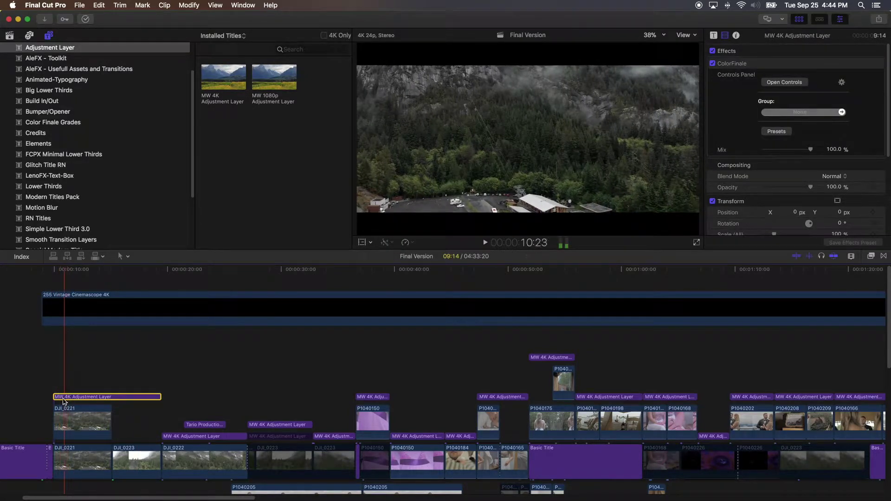
left_click_drag(161, 398, 245, 395)
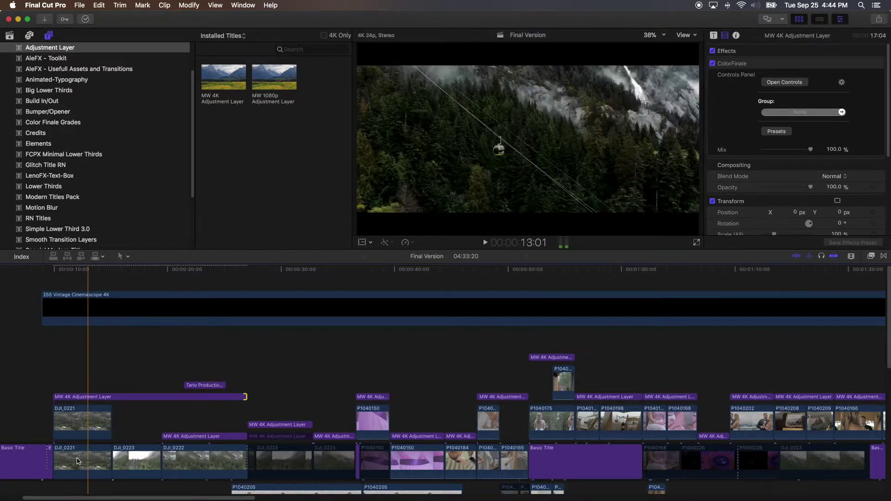
left_click(245, 398)
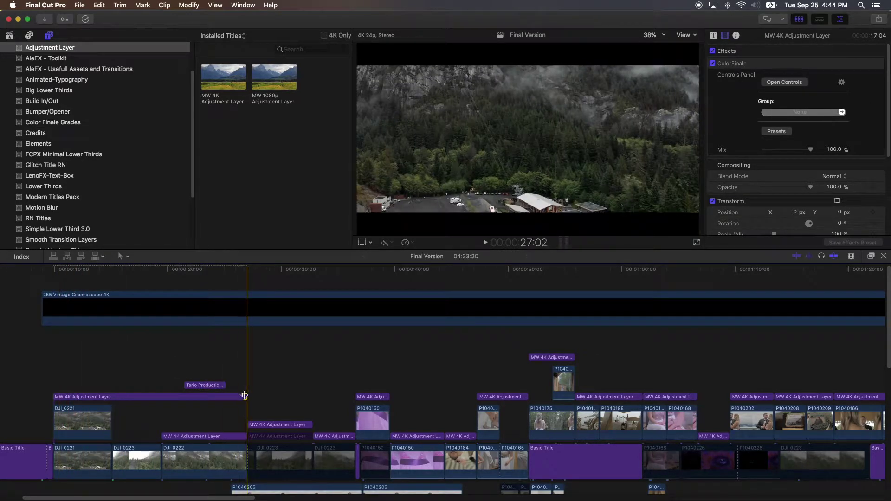
key("super+z")
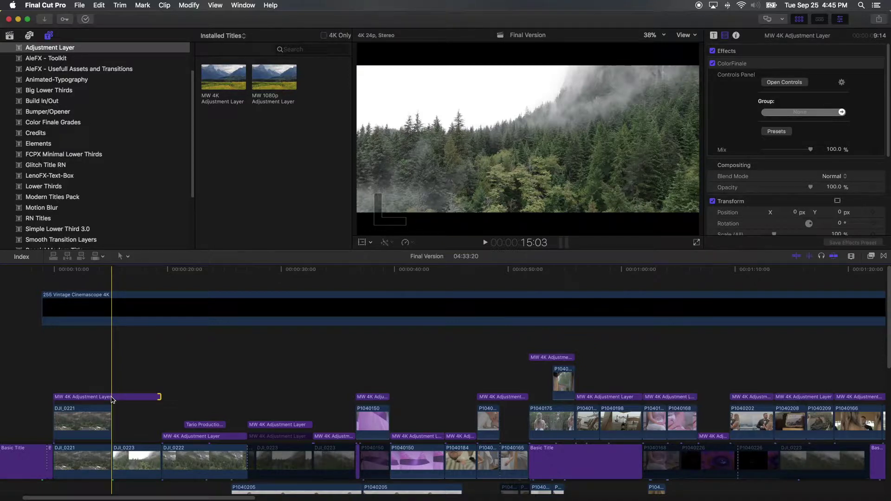
left_click(113, 400)
key("super+5")
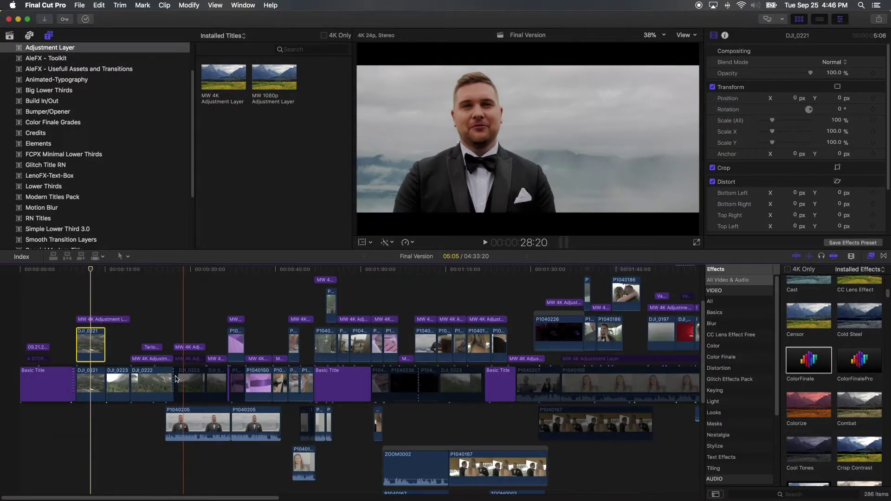
Step: Play back the edit and inspect the adjustment layers, zooming out to see the whole timeline
key("super+equal")
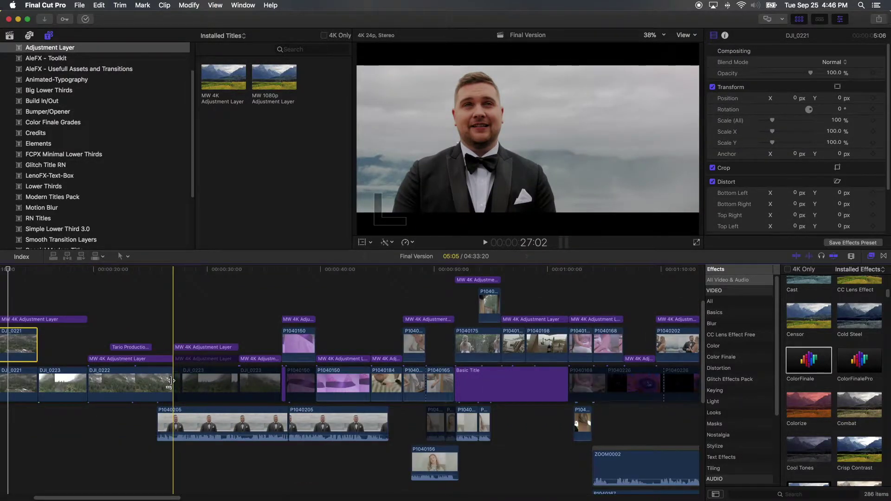
key("space")
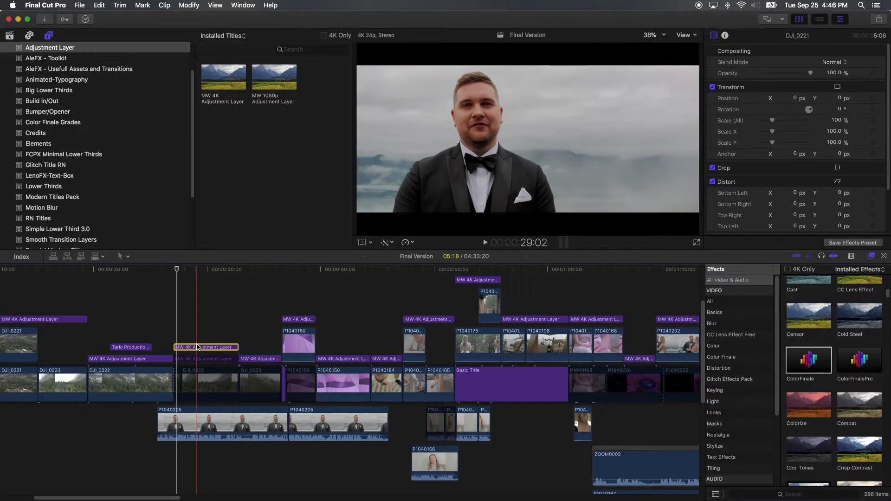
left_click(197, 347)
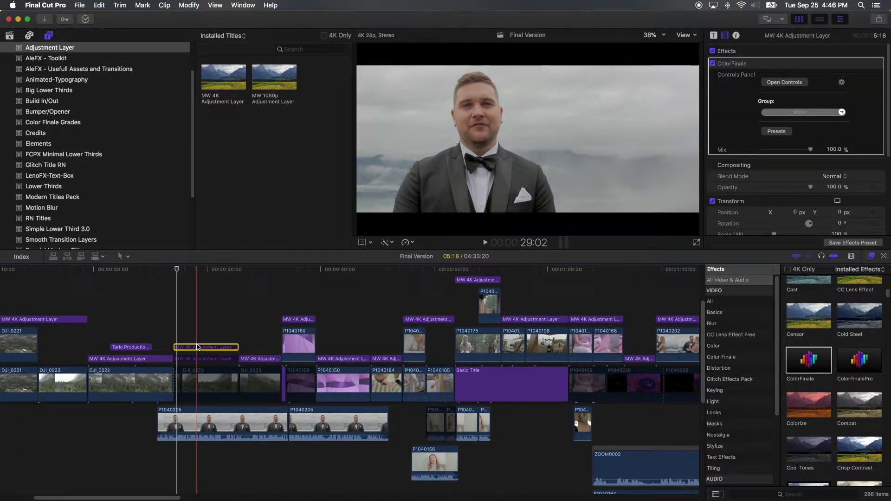
key("space")
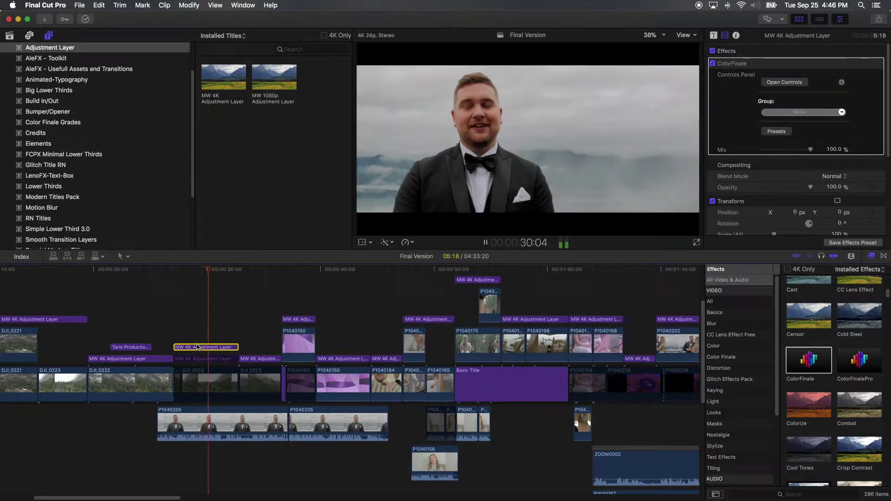
key("space")
key("super+minus")
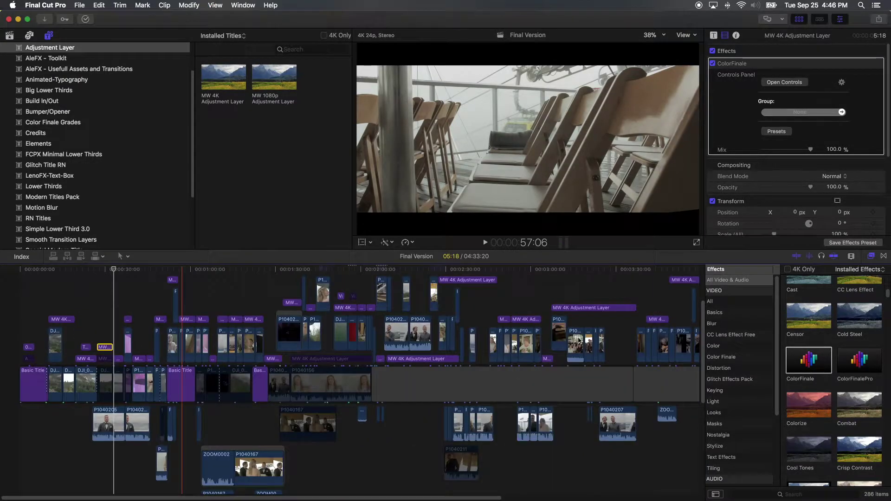
scroll(420, 314, "up", 3)
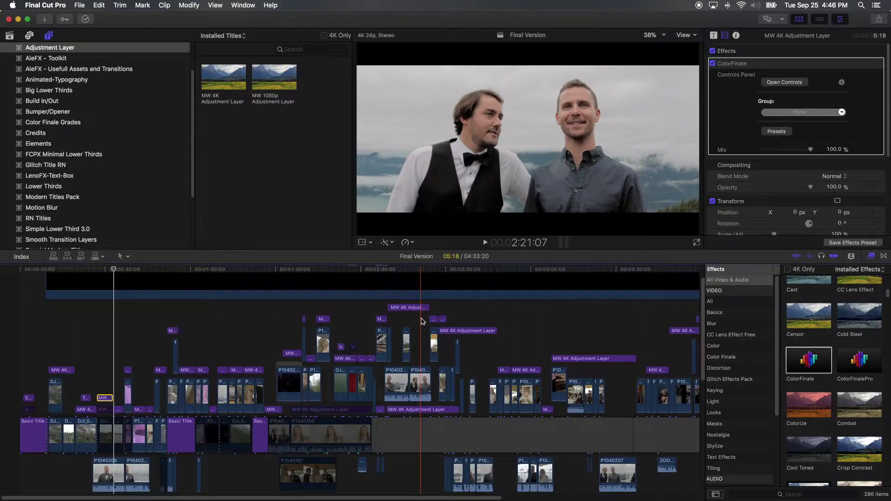
left_click(422, 310)
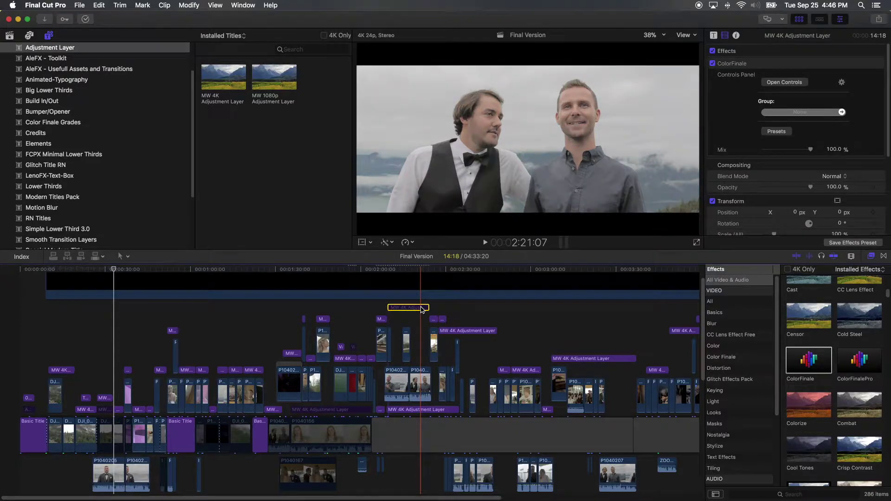
Step: Zoom into the 0:25–0:50 section and select groom clip P1040205, showing its Color Correction 1
key("super+equal")
scroll(105, 397, "left", 5)
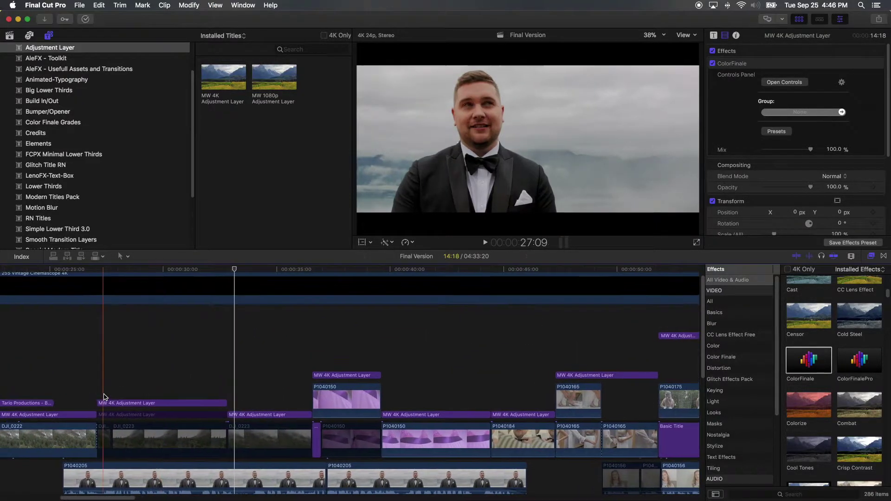
left_click(107, 400)
key("space")
key("space")
scroll(132, 394, "down", 5)
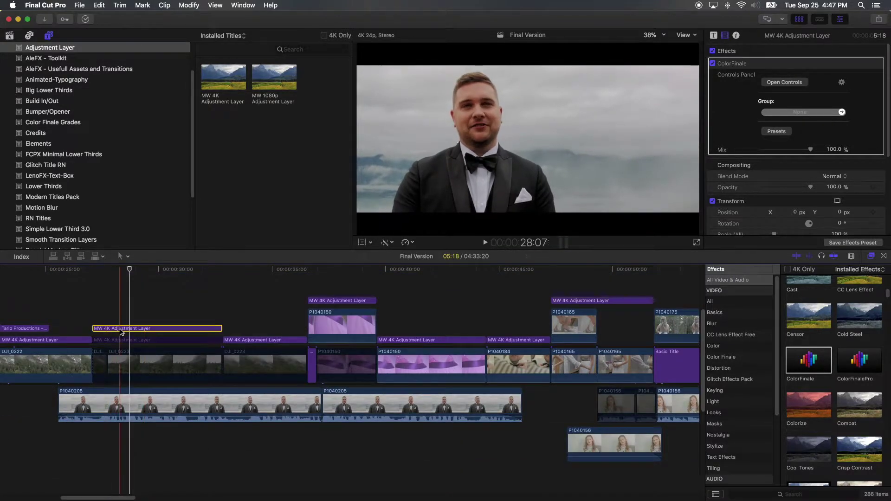
left_click(111, 405)
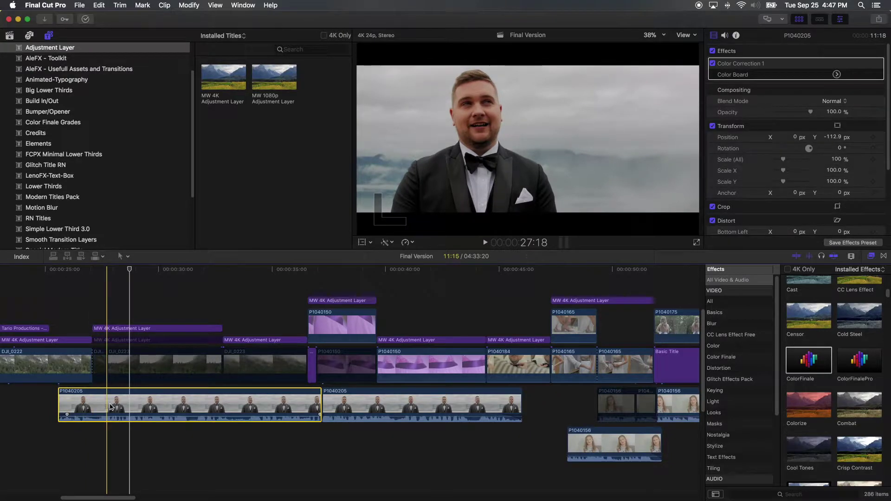
Step: Show the Color Board and a luma waveform, hide the browser sidebar, and select the adjustment layer
key("super+6")
key("super+7")
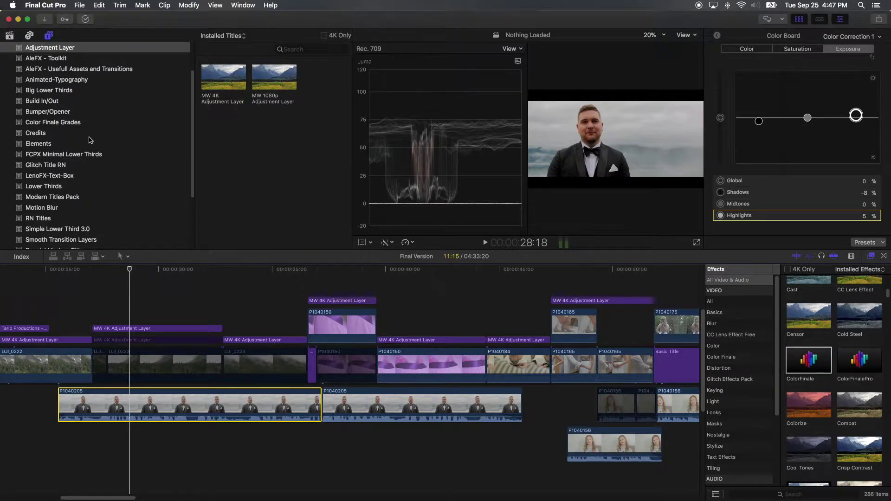
key("ctrl+super+1")
left_click(130, 329)
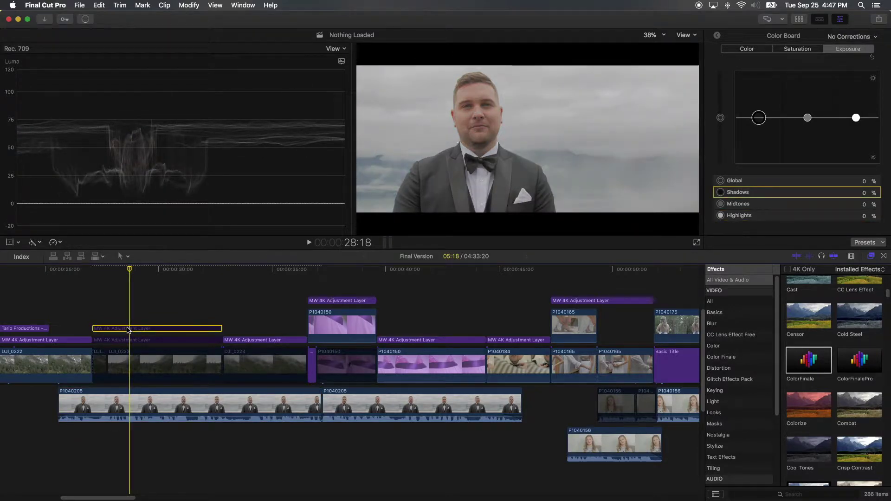
Step: Select clip P1040205, keep the scope on Waveform, and bring its shadows down
left_click(107, 403)
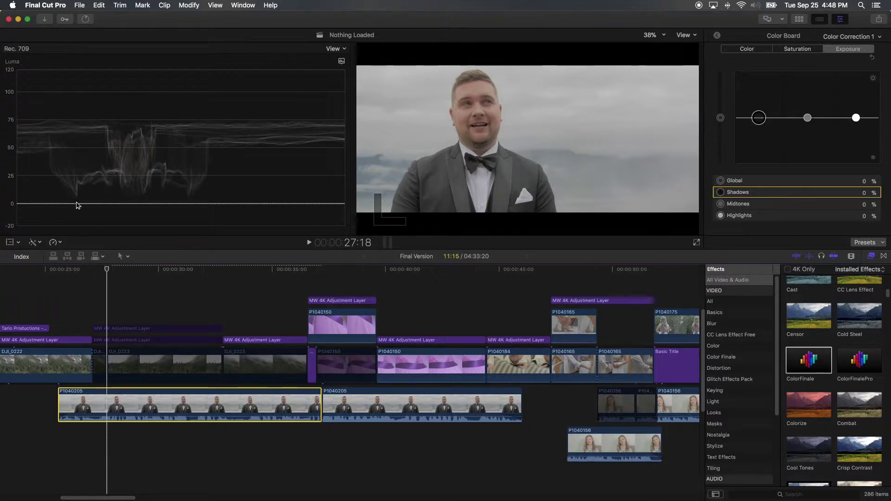
left_click(341, 62)
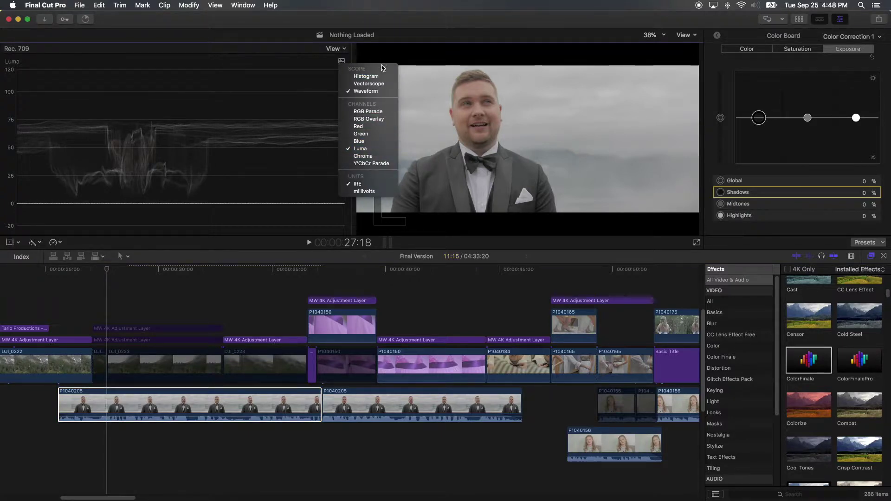
left_click(367, 91)
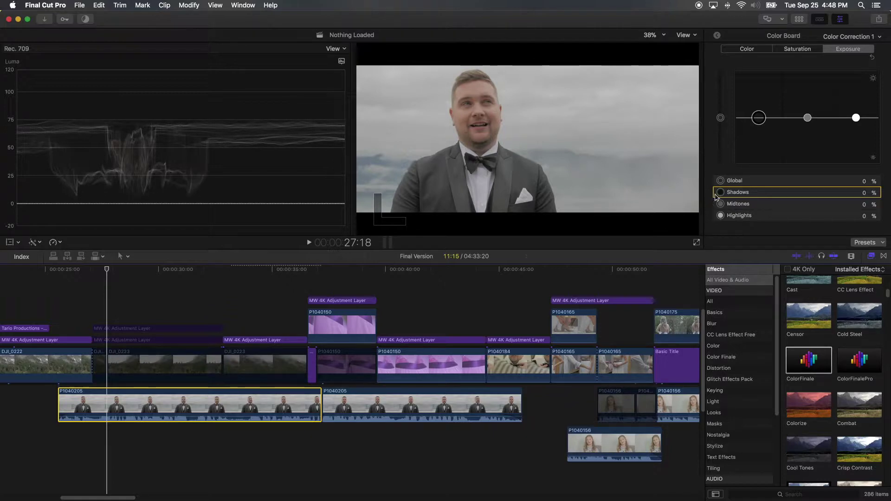
left_click_drag(758, 118, 759, 124)
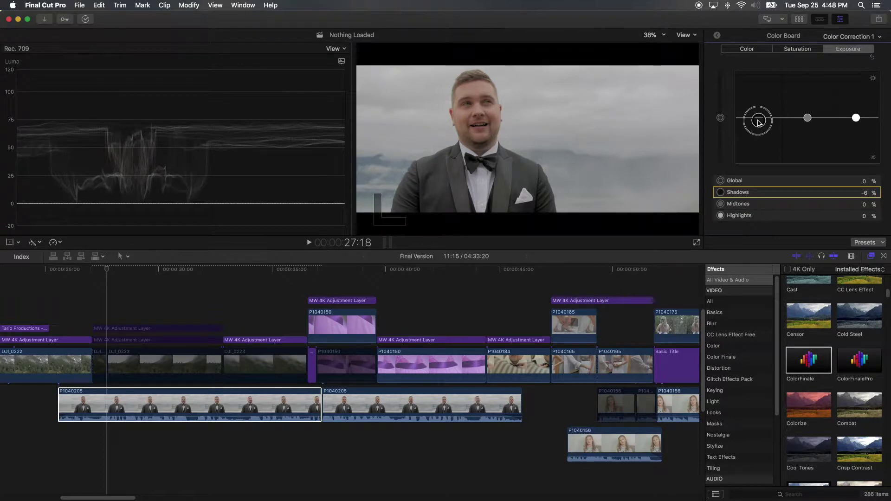
left_click_drag(759, 123, 759, 121)
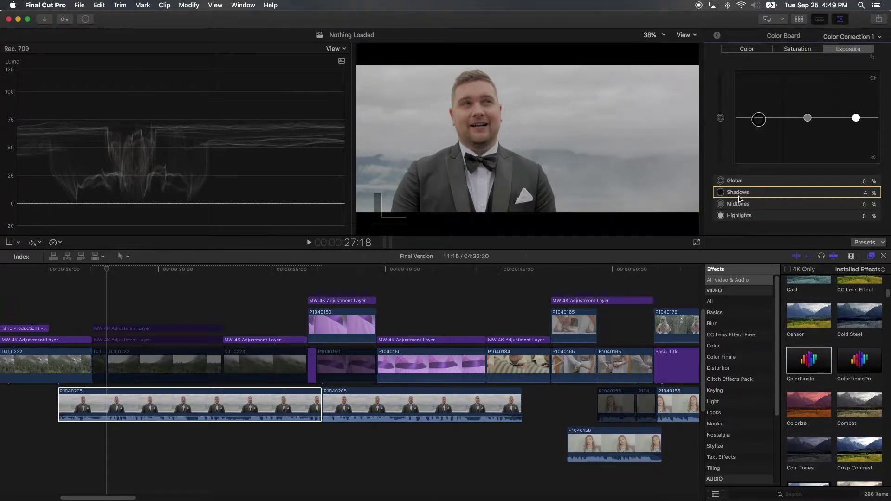
Step: Adjust the highlights, undoing trial boosts, to leave Shadows -1% and Highlights 5%
left_click(737, 216)
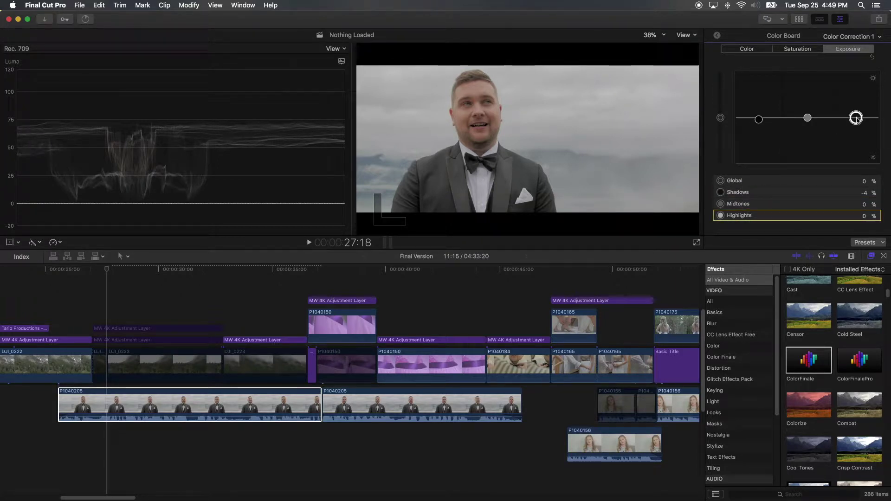
left_click_drag(857, 118, 856, 101)
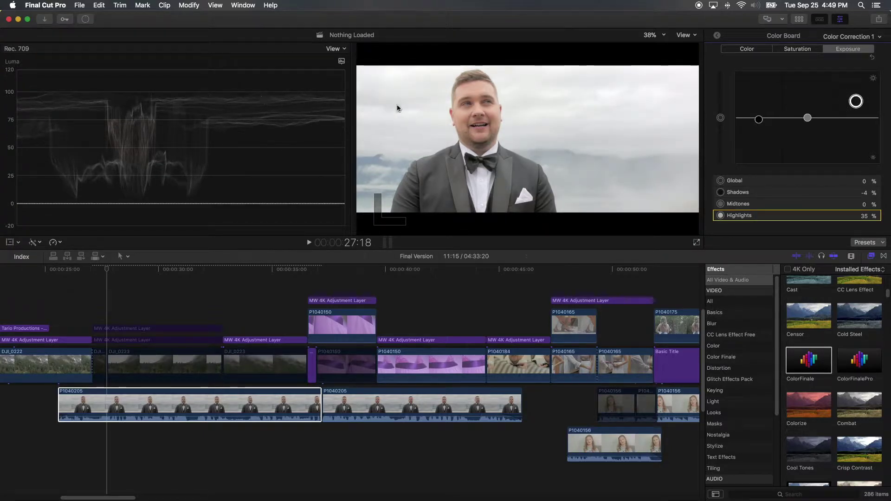
left_click_drag(857, 101, 859, 105)
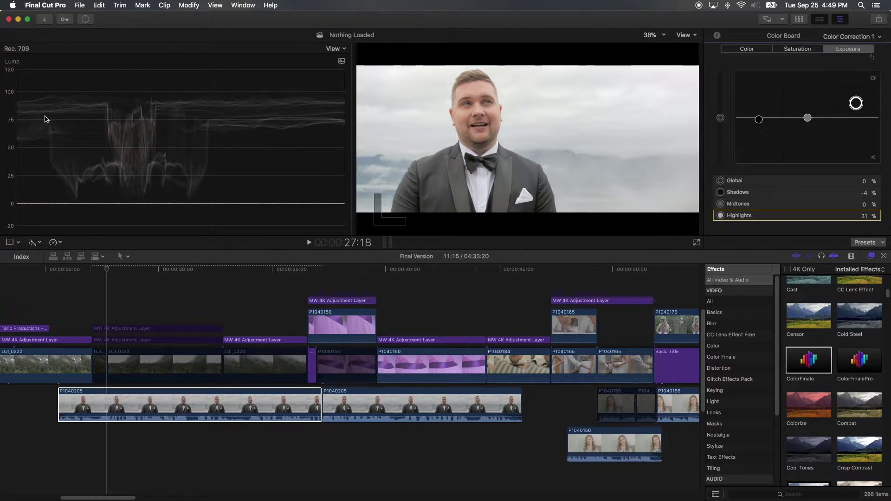
key("super+z")
key("super+z")
key("super+z")
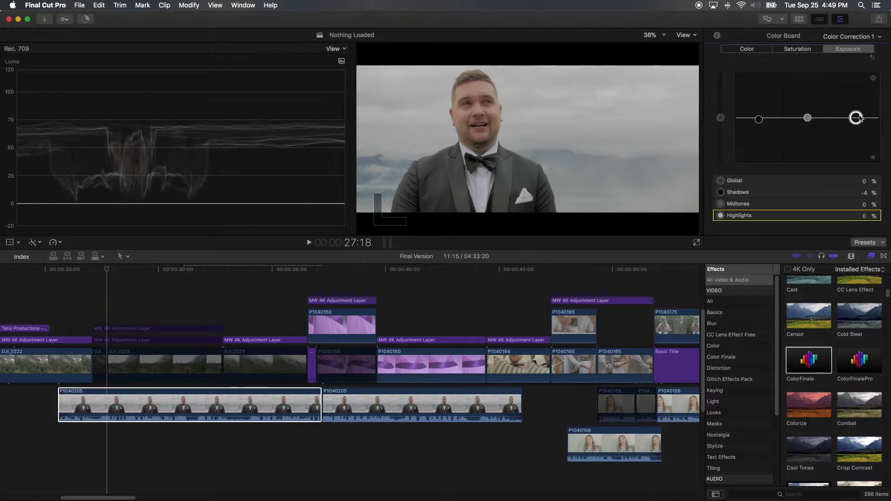
left_click_drag(856, 117, 858, 109)
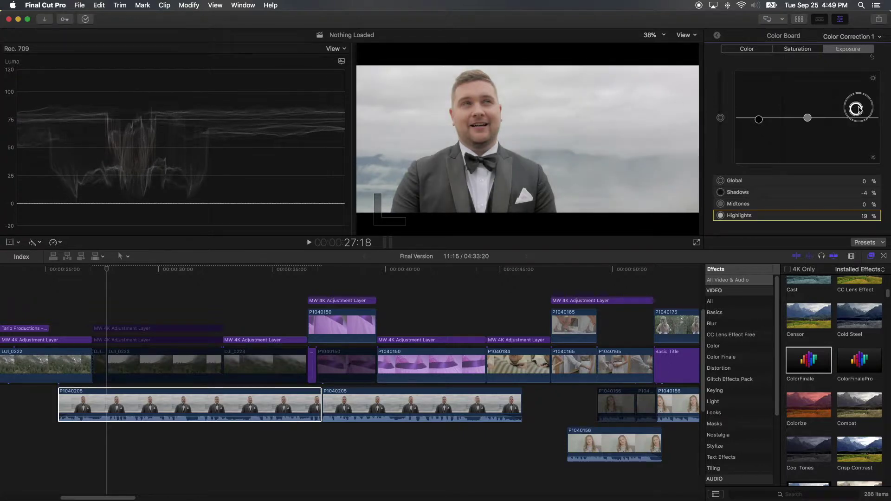
key("super+z")
key("super+z")
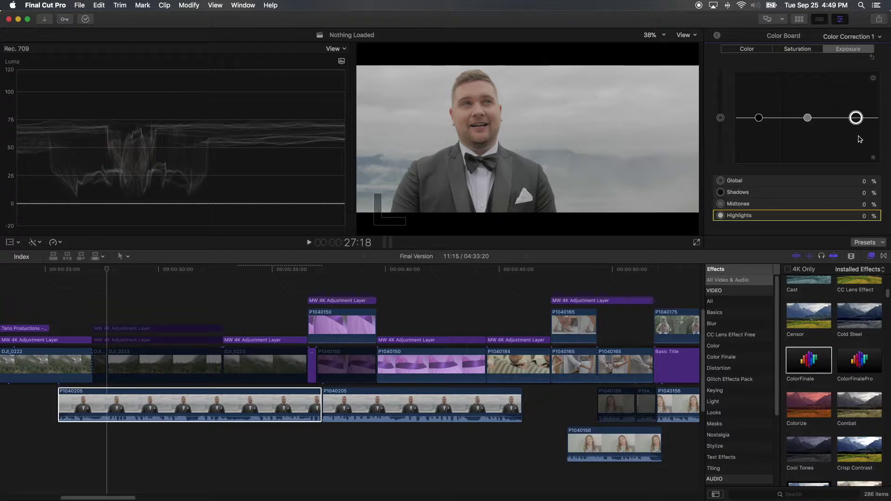
key("super+z")
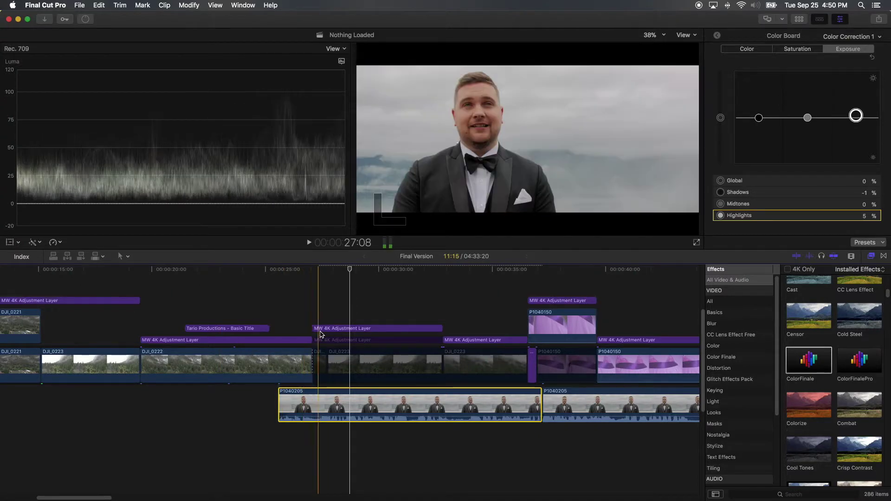
Step: Enable the MW 4K Adjustment Layer clip with V, drag ColorFinale onto it, and show its settings
left_click(321, 330)
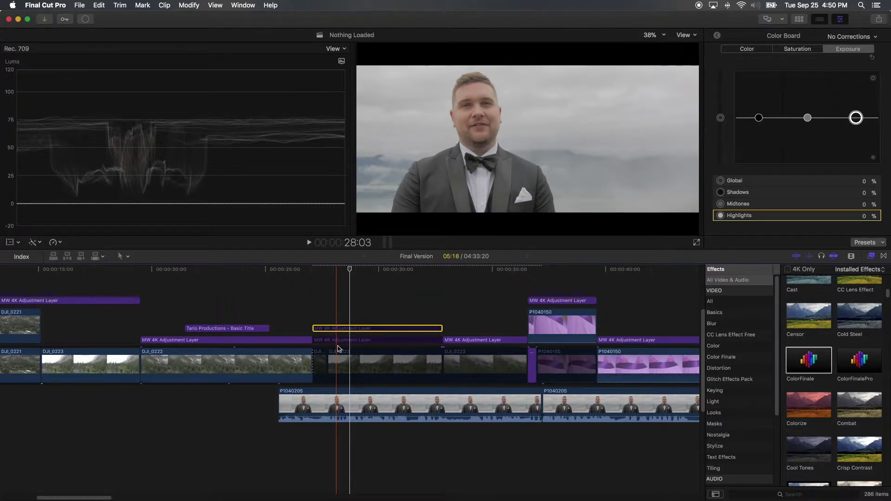
left_click(332, 414)
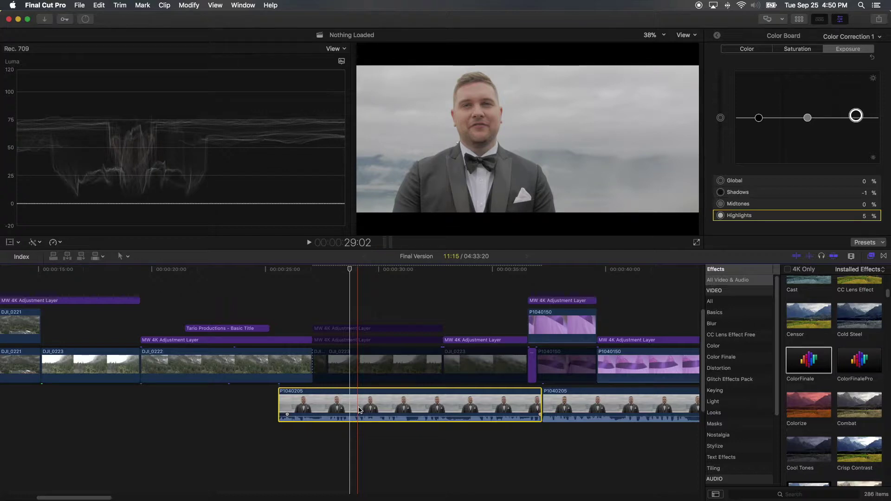
left_click(341, 329)
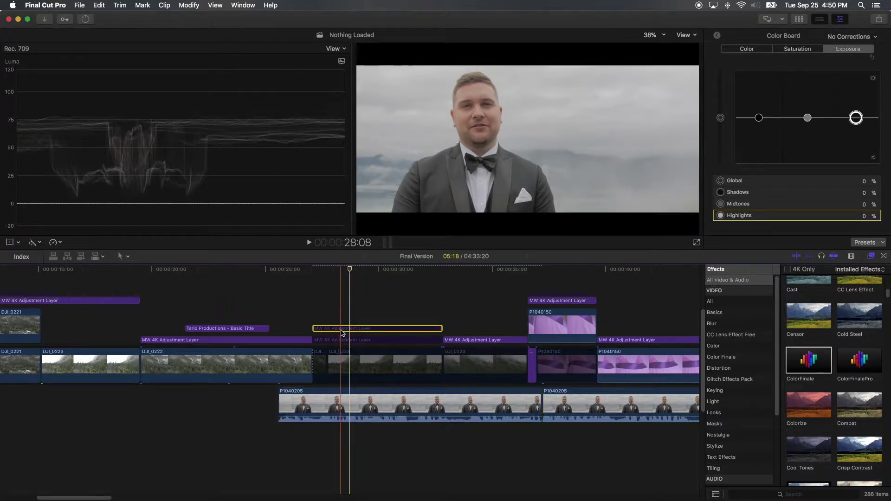
key("v")
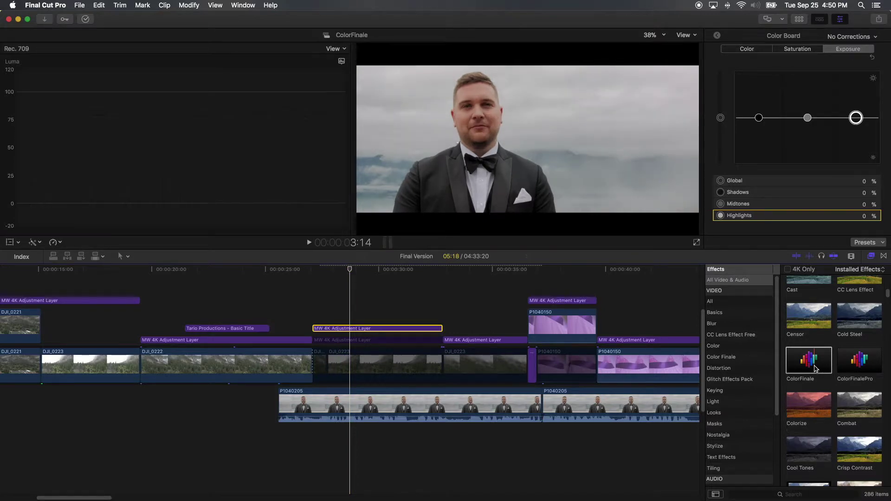
left_click_drag(815, 369, 355, 334)
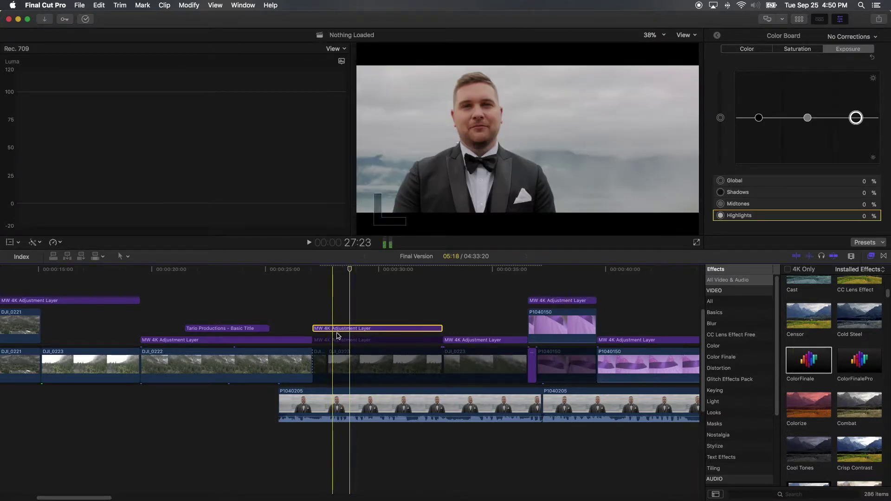
left_click(338, 332)
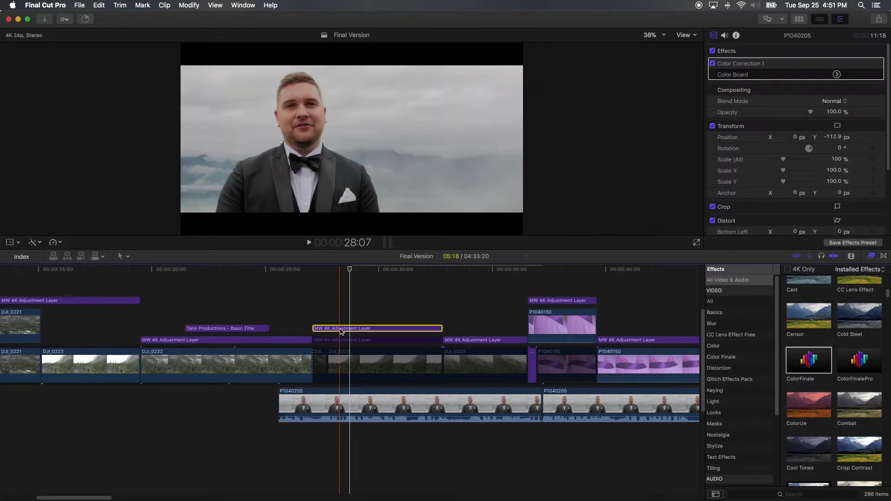
Step: Open the Color Finale Pro window and untick Color Wheels and LUT Utility
left_click(774, 85)
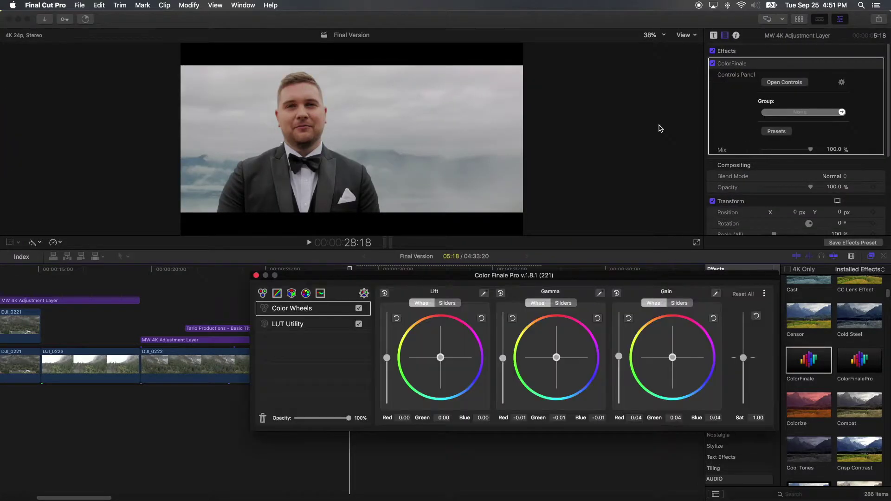
left_click(359, 309)
left_click(359, 324)
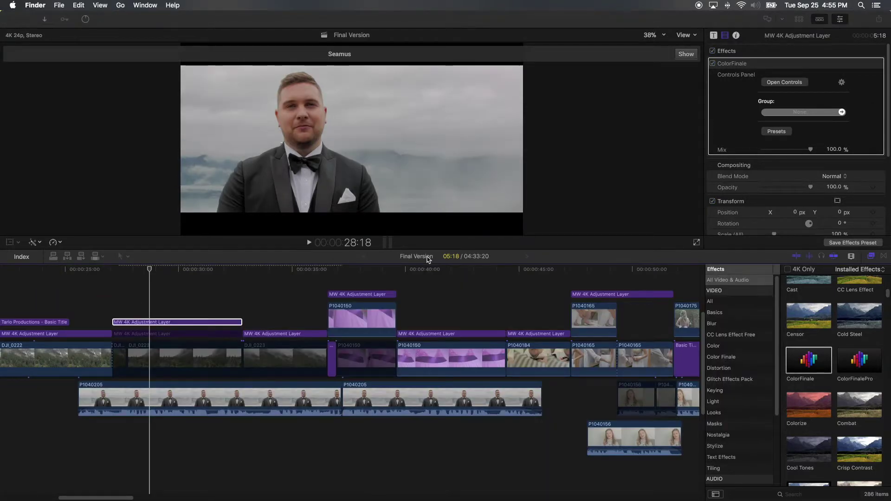
Step: Open a Finder window and go from the home folder into Movies › Motion Templates
key("super+n")
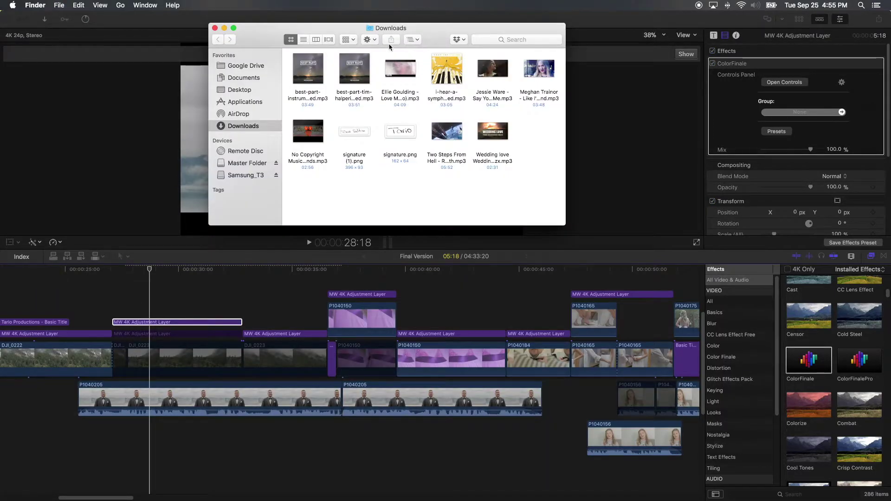
left_click(389, 32)
left_click(390, 40)
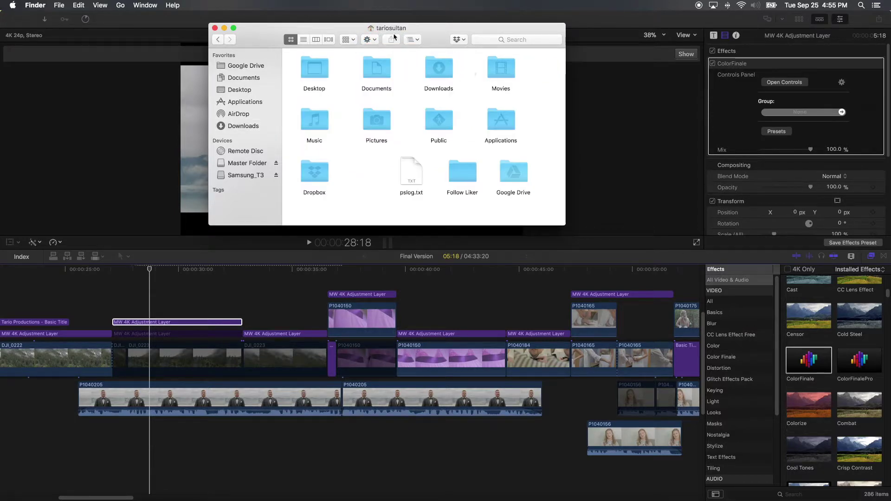
double_click(499, 74)
left_click(381, 126)
double_click(381, 127)
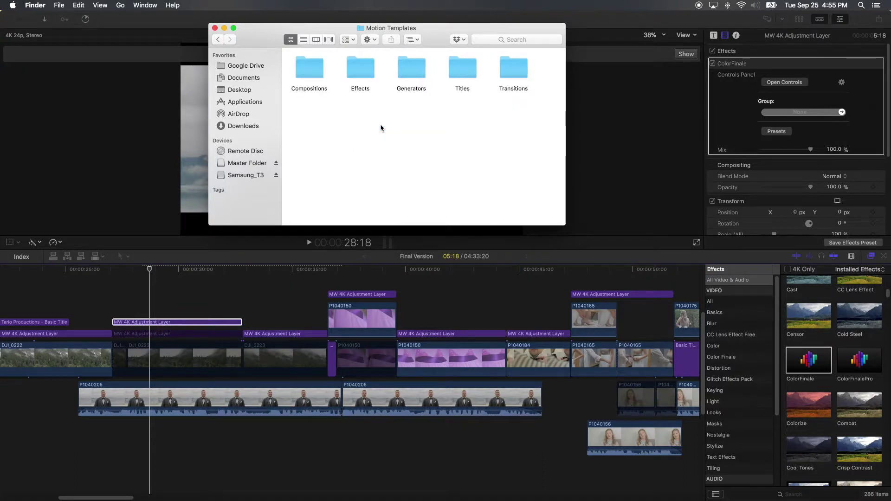
Step: Open the Effects › Color Finale › LUTs folder inside Motion Templates
left_click(463, 69)
left_click(368, 95)
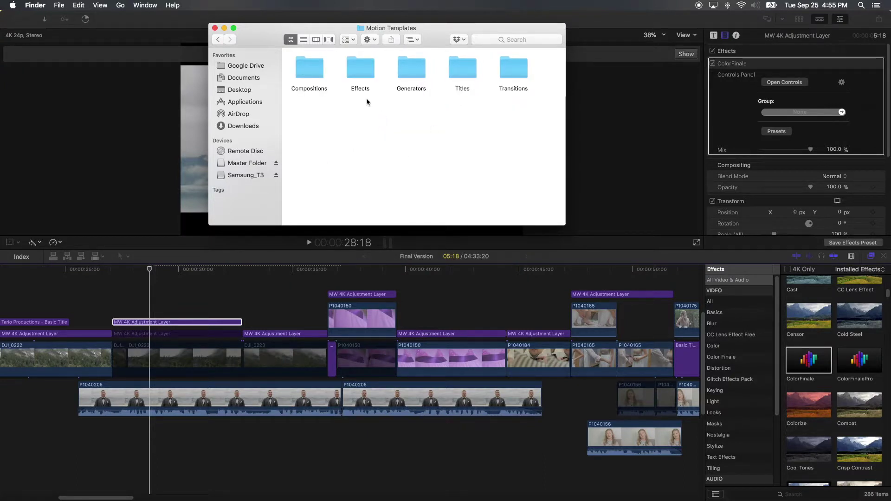
left_click(367, 74)
double_click(366, 74)
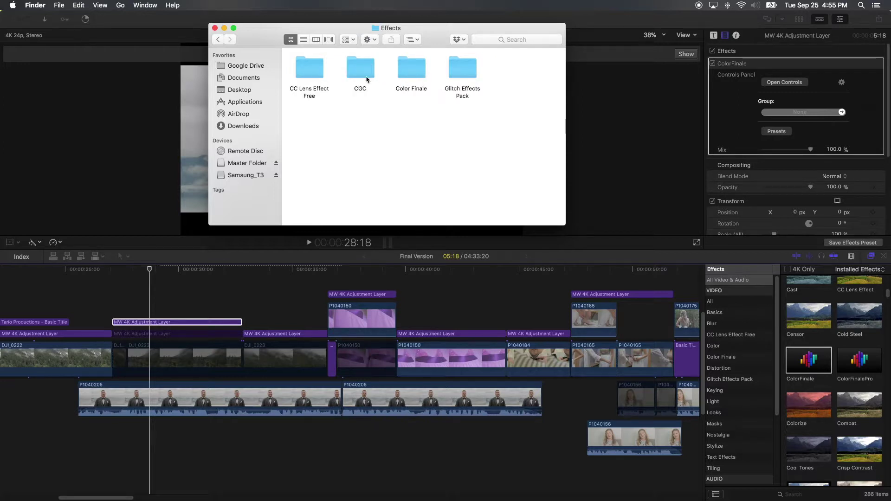
left_click(404, 77)
double_click(404, 77)
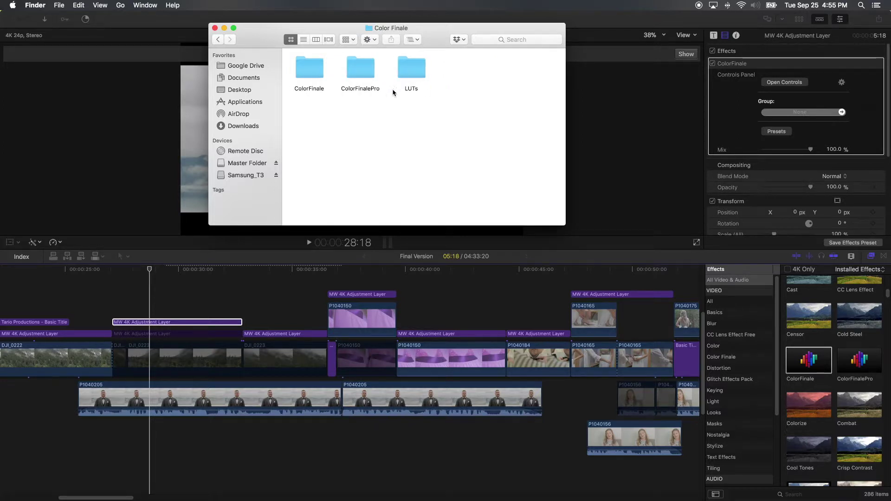
left_click(415, 75)
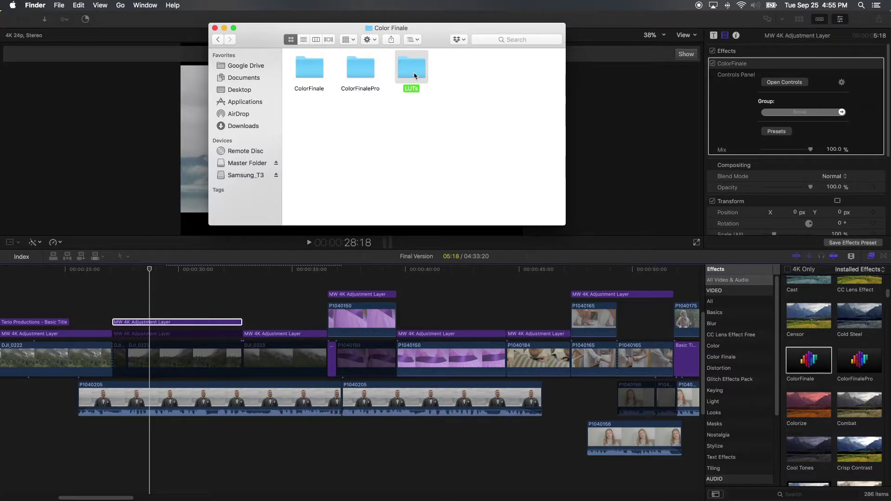
double_click(414, 76)
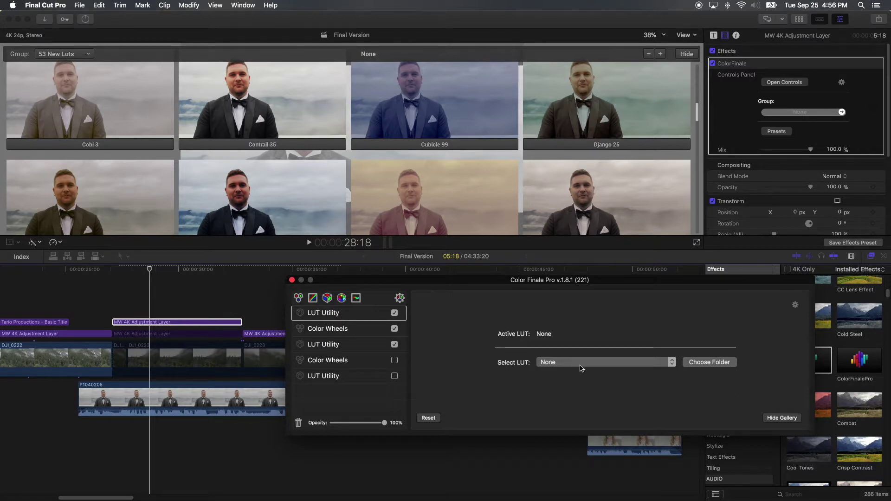
Step: Hide the LUT gallery and add an empty LUT Utility layer (Active LUT None) atop the stack
left_click(698, 364)
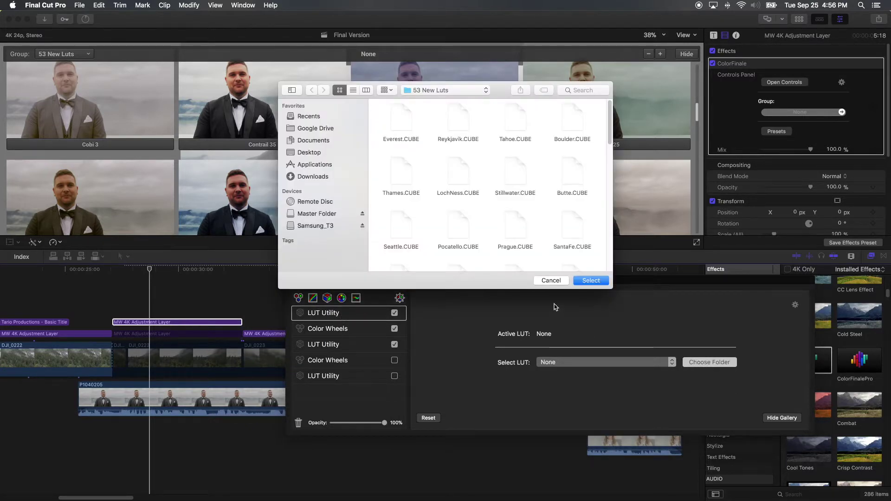
left_click(551, 281)
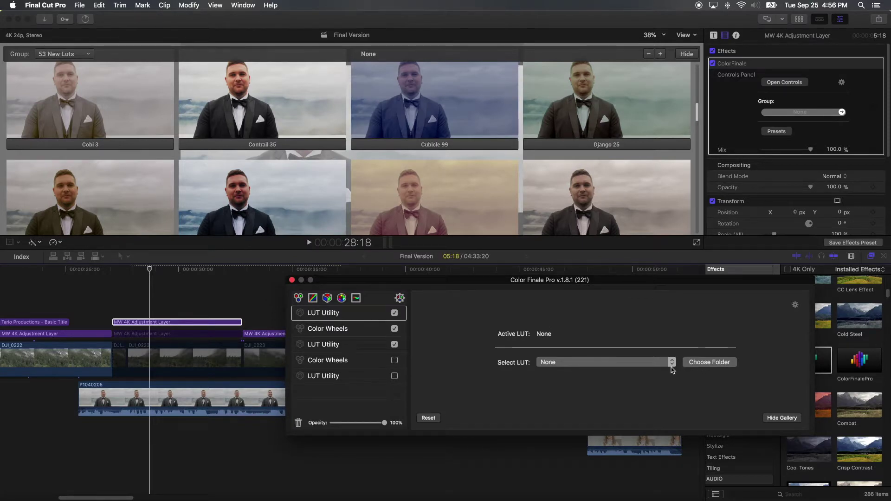
left_click(687, 53)
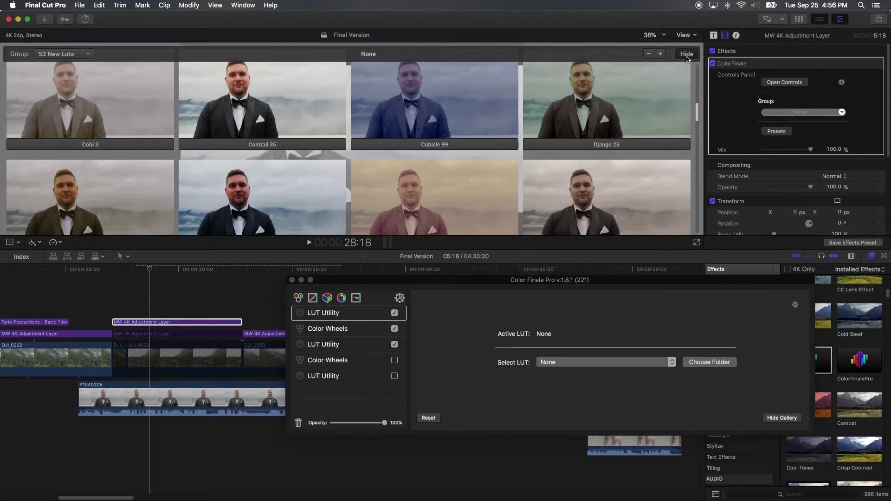
left_click(688, 54)
left_click(689, 56)
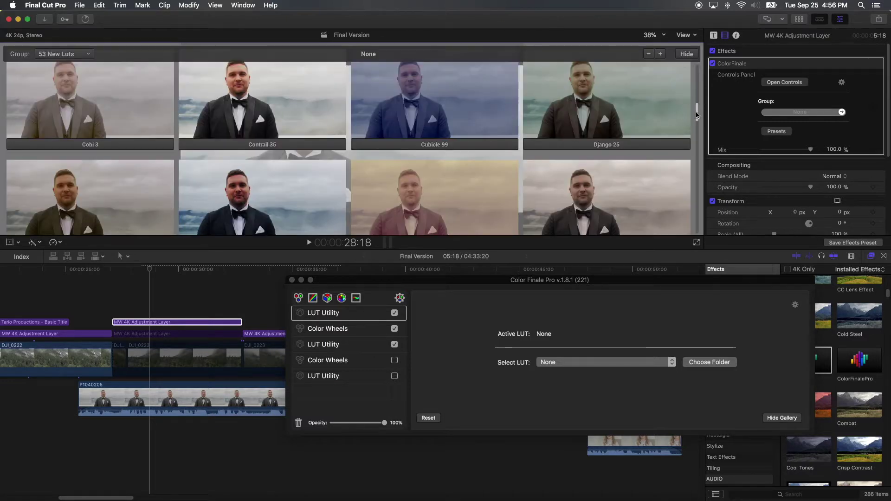
left_click_drag(698, 111, 692, 143)
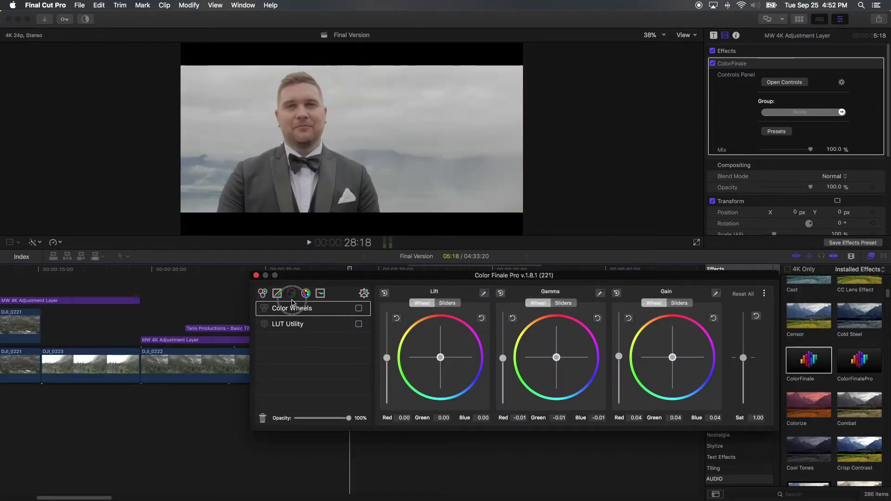
left_click(292, 299)
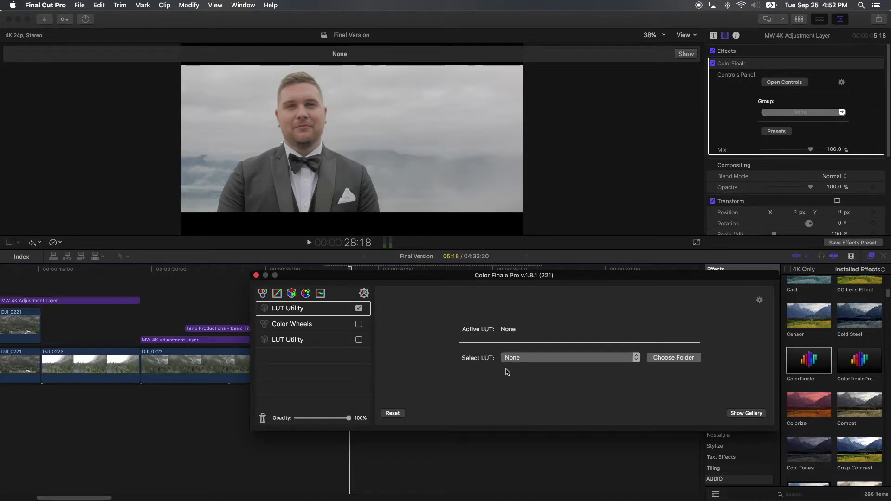
Step: Apply the Seamus LUT on the MW 4K Adjustment Layer and set its opacity to 81%
left_click(515, 359)
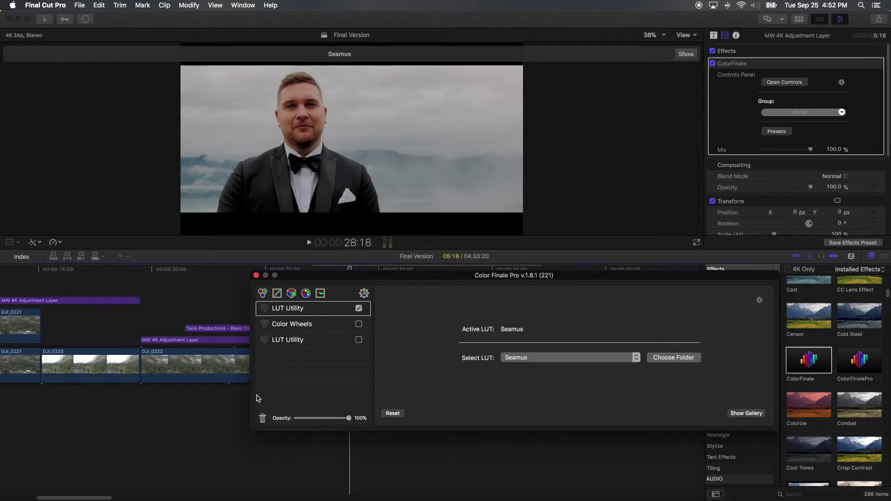
scroll(232, 397, "right", 10)
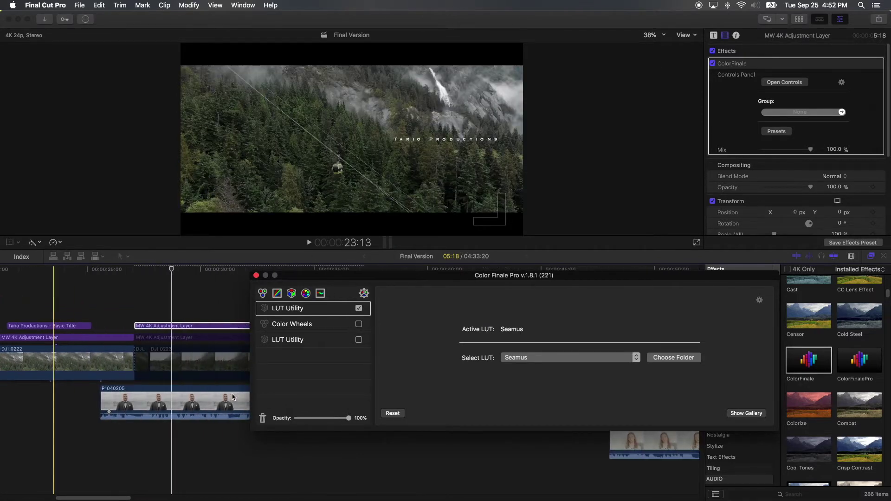
left_click(188, 321)
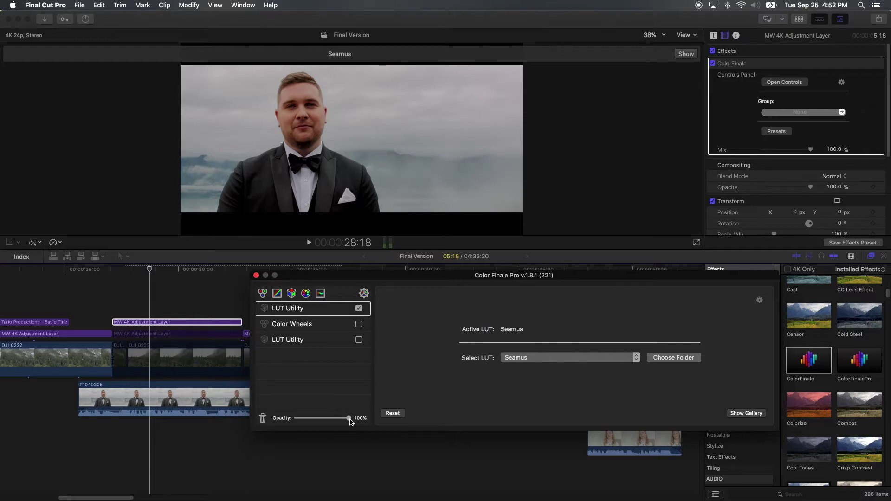
left_click_drag(350, 421, 339, 420)
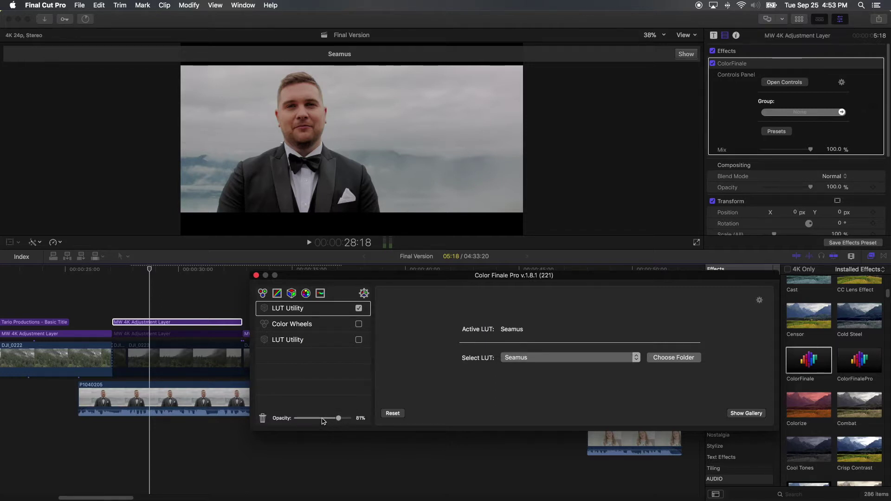
Step: Bring the Seamus LUT opacity down to about 57% and stack a new Color Wheels layer above it
left_click(323, 420)
mouse_move(323, 420)
left_mouse_down()
mouse_move(297, 425)
mouse_move(300, 417)
mouse_move(329, 421)
left_mouse_up()
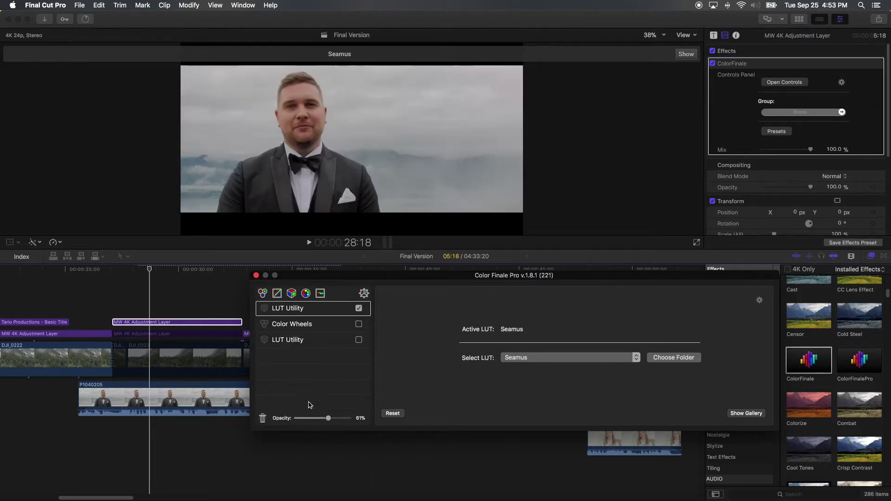
mouse_move(328, 417)
left_mouse_down()
mouse_move(319, 418)
mouse_move(328, 419)
left_mouse_up()
left_click(262, 294)
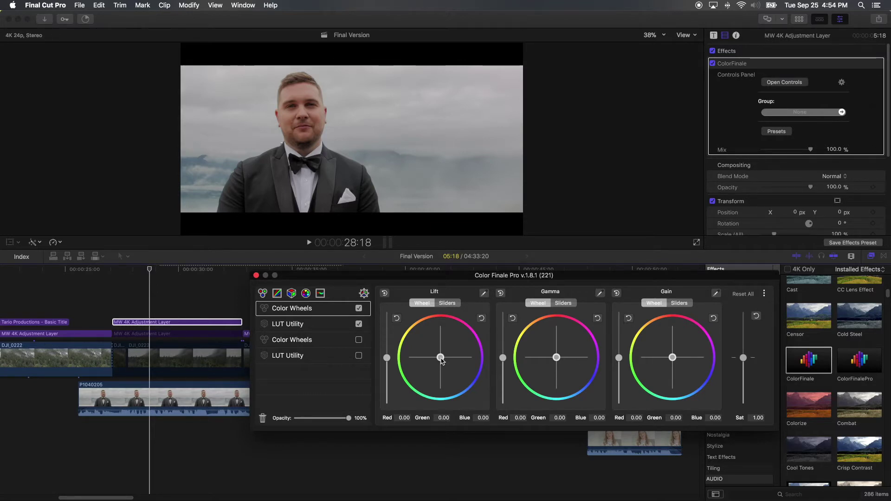
Step: Nudge the Lift wheel toward blue (Red -0.01, Blue 0.01) and reopen the ColorFinale controls
mouse_move(444, 363)
left_mouse_down()
mouse_move(431, 355)
mouse_move(438, 341)
mouse_move(424, 359)
mouse_move(441, 368)
left_mouse_up()
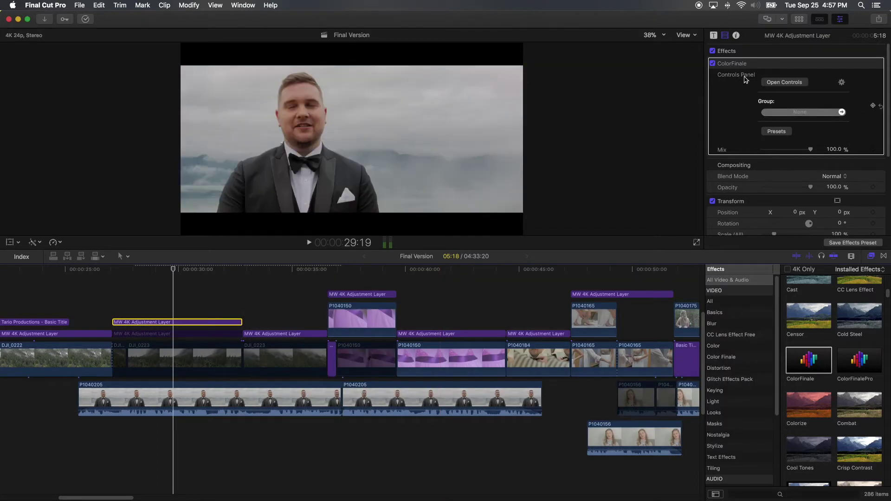
left_click(784, 82)
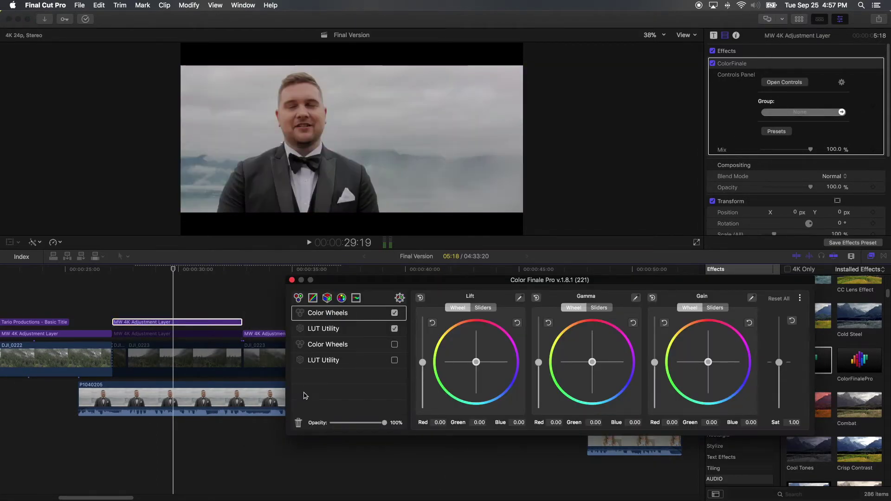
Step: Delete the duplicate Color Wheels and LUT Utility layers, enable the remaining two, and close the window
left_click(298, 423)
left_click(299, 423)
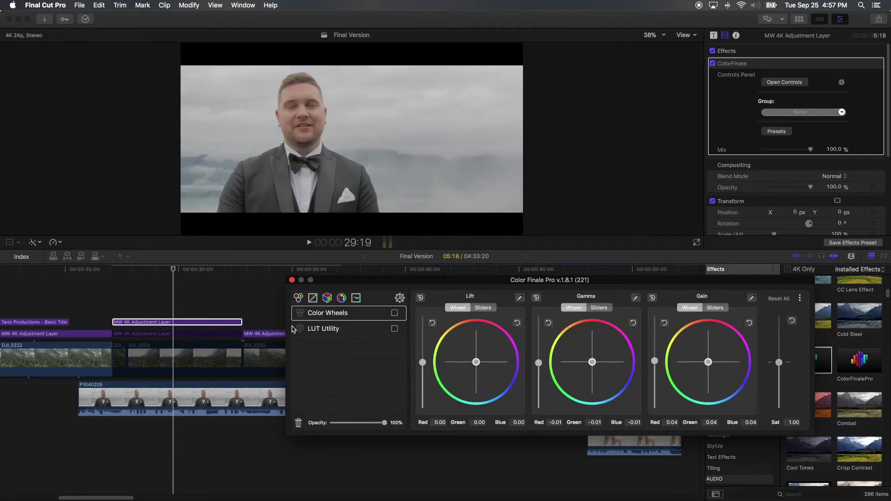
left_click(395, 313)
left_click(395, 328)
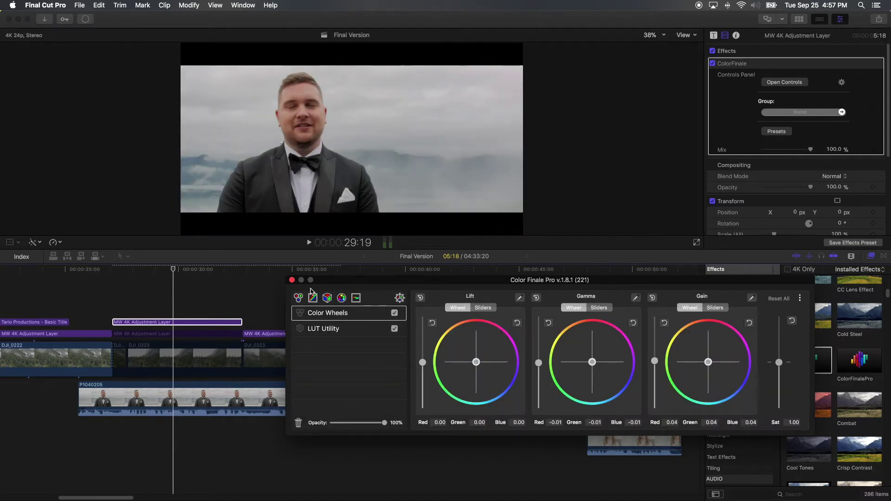
left_click(292, 281)
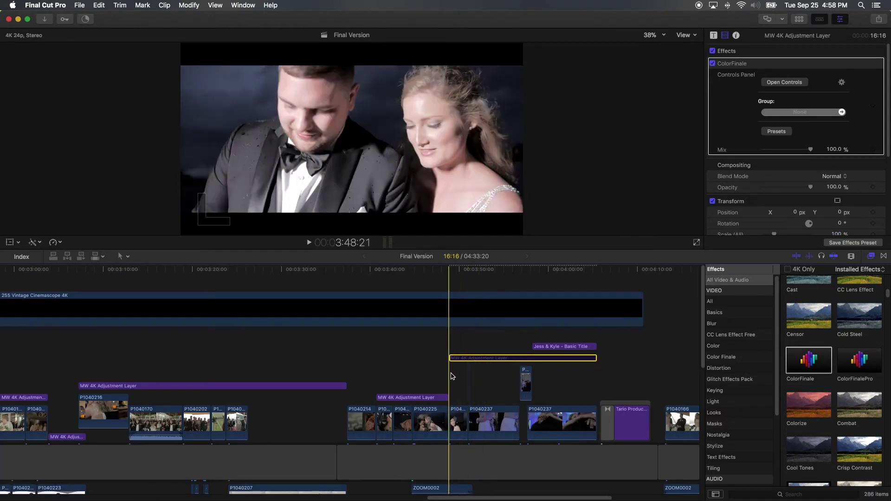
Step: Play the graded section through 3:55:09, stop, and zoom the timeline to fit the project
key("space")
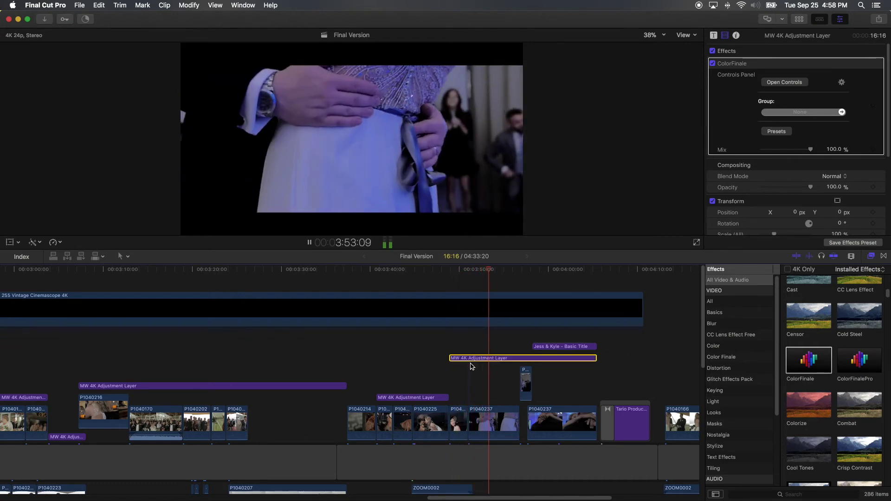
key("space")
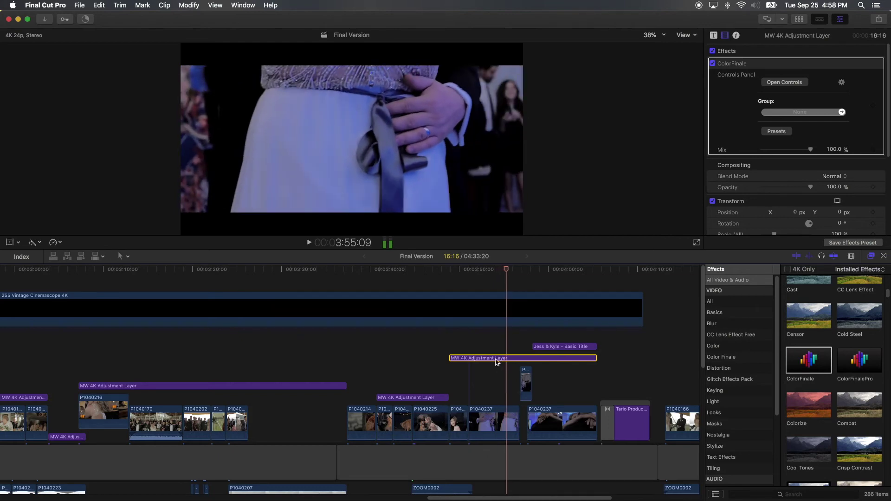
key("shift+z")
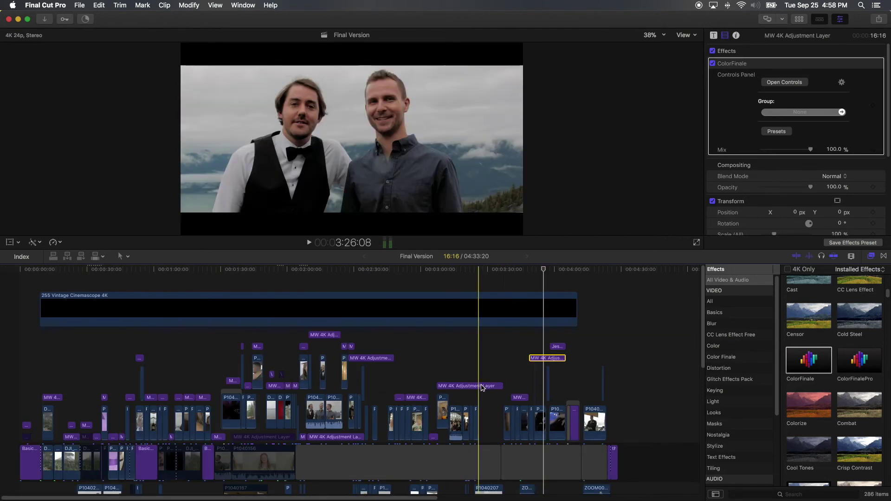